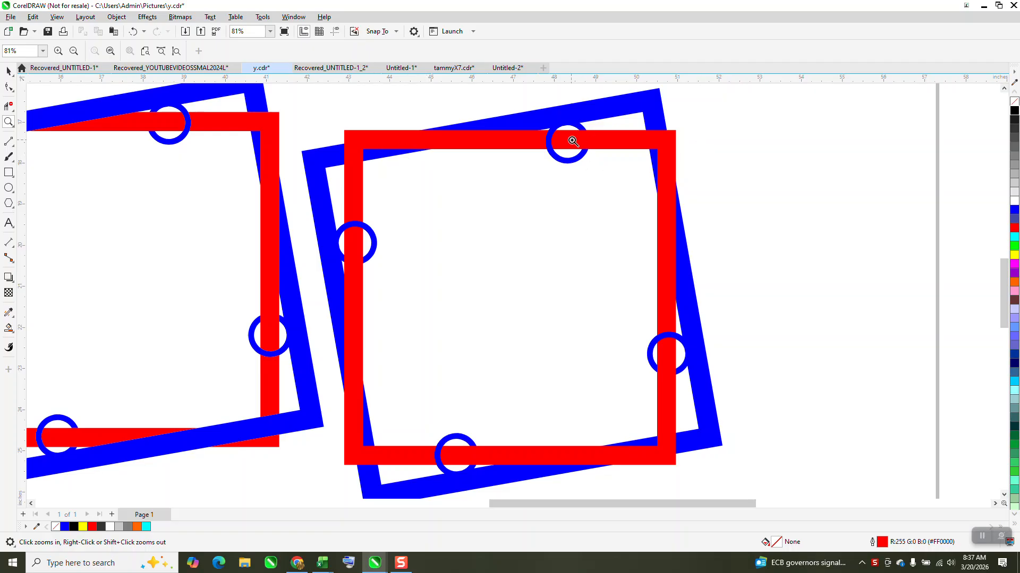
Step: Move the two finished red-and-blue frame groups off the middle of the page to the area below the black outline frame
scroll(572, 140, "down", 5)
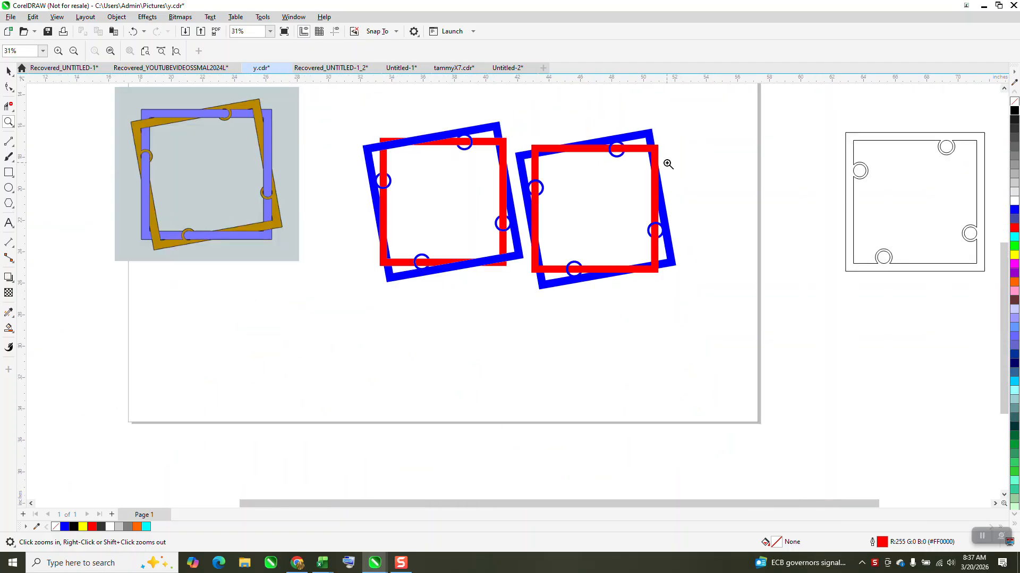
scroll(720, 183, "down", 1)
left_click(8, 71)
left_click_drag(726, 310, 727, 311)
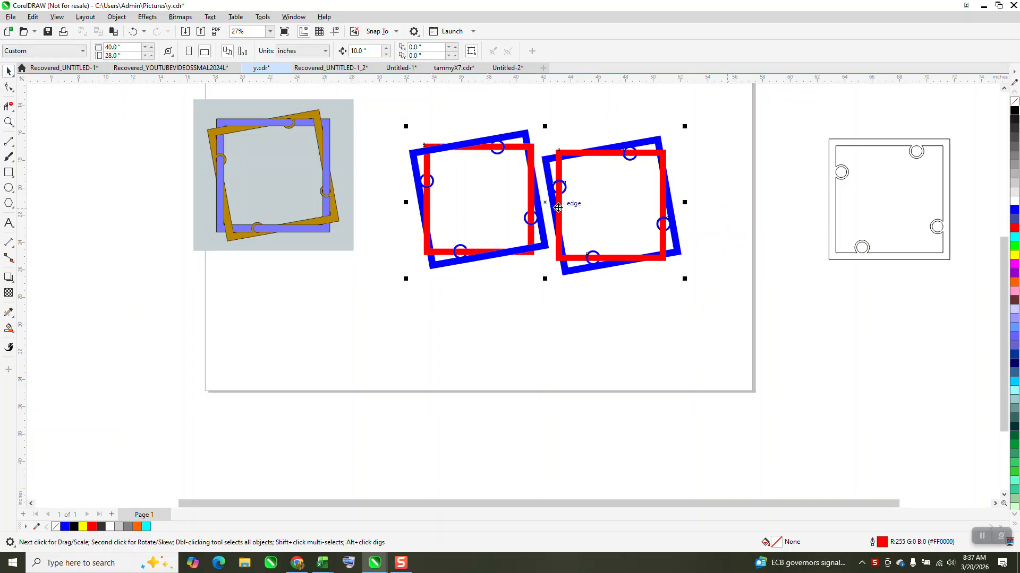
left_click_drag(557, 205, 749, 353)
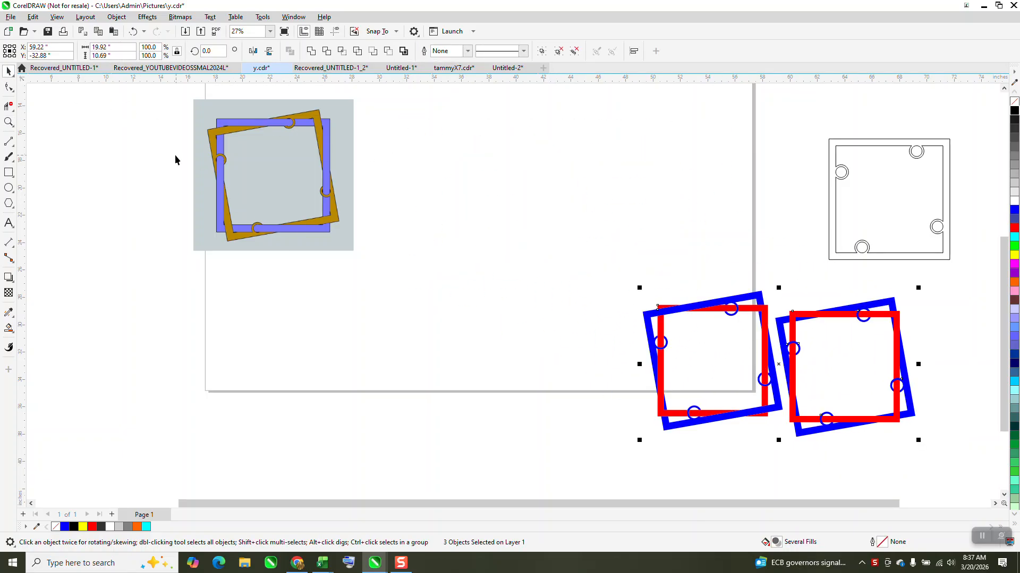
Step: Draw a square about 9.86 inches wide beside the reference picture and give it a 50 pt outline
left_click(8, 172)
left_click_drag(579, 140, 474, 276)
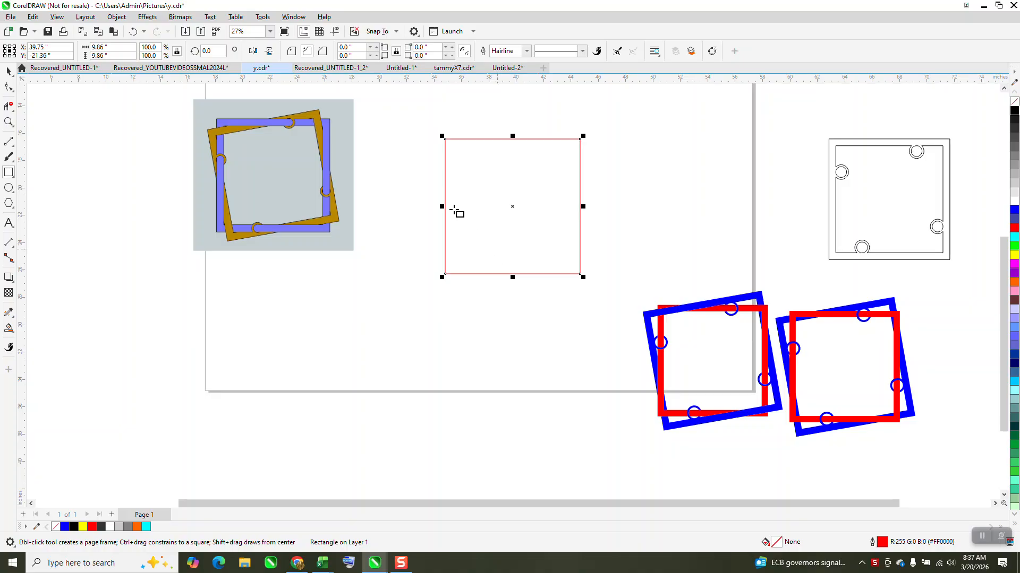
left_click(526, 51)
left_click(509, 174)
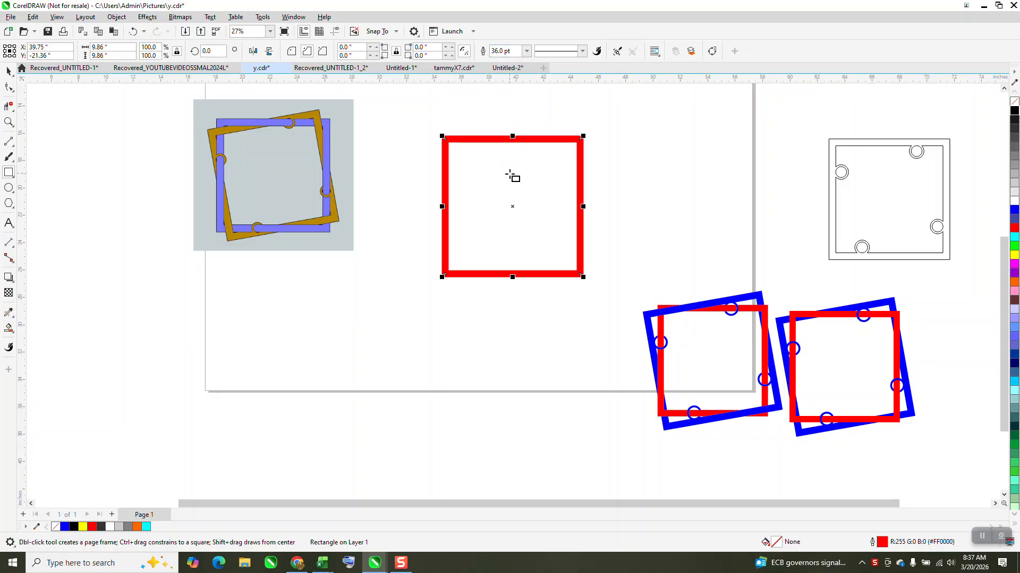
left_click(501, 50)
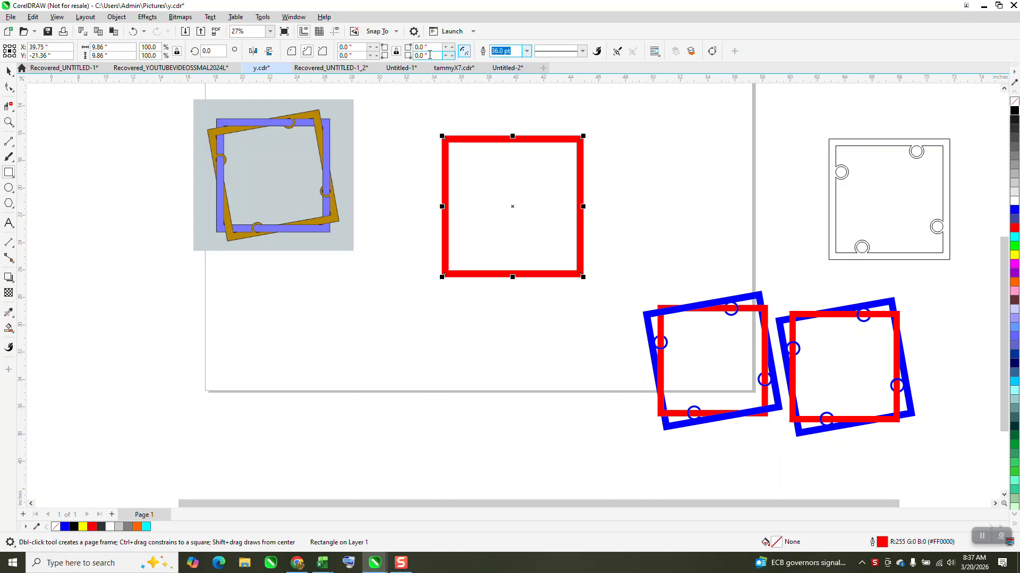
type("50")
key("Return")
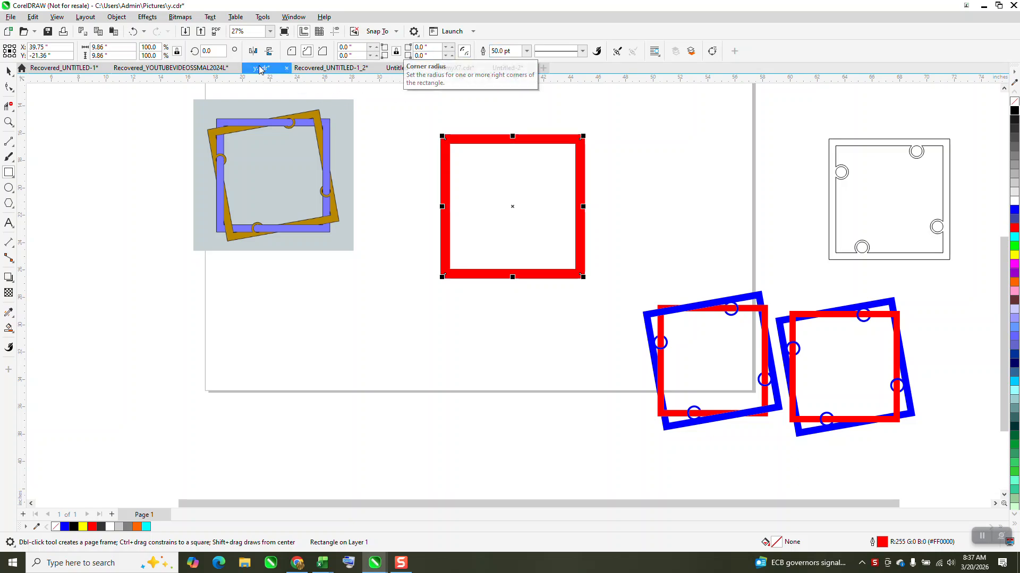
Step: Convert the square's outline to an object, remove its fill and give it a black outline
left_click(127, 19)
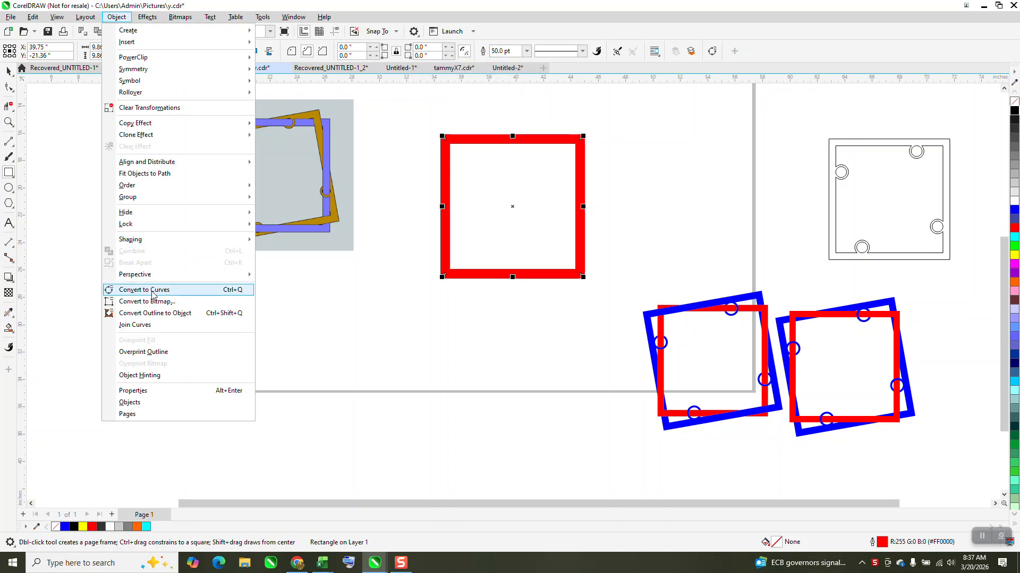
left_click(158, 313)
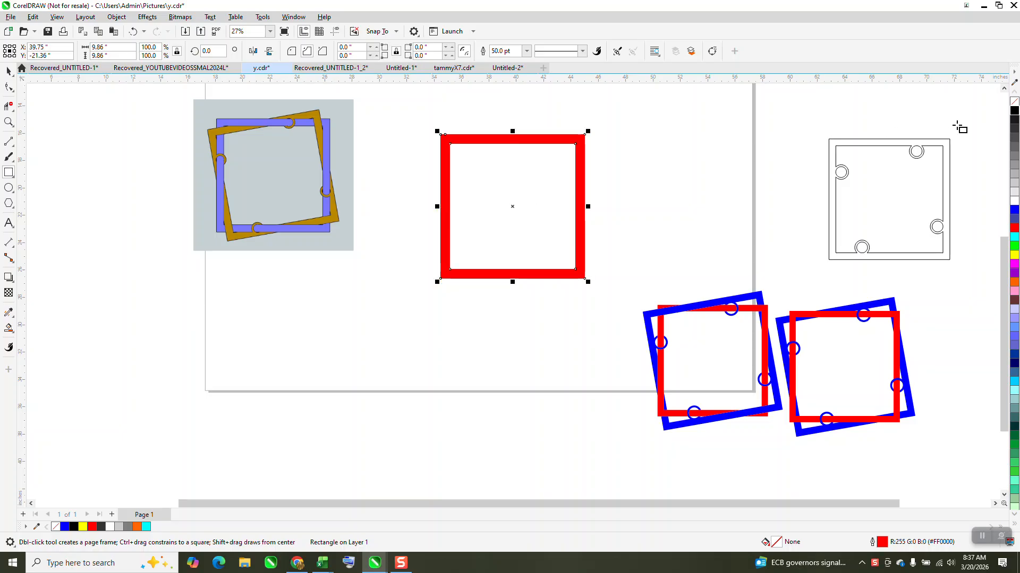
left_click(1014, 106)
right_click(1014, 110)
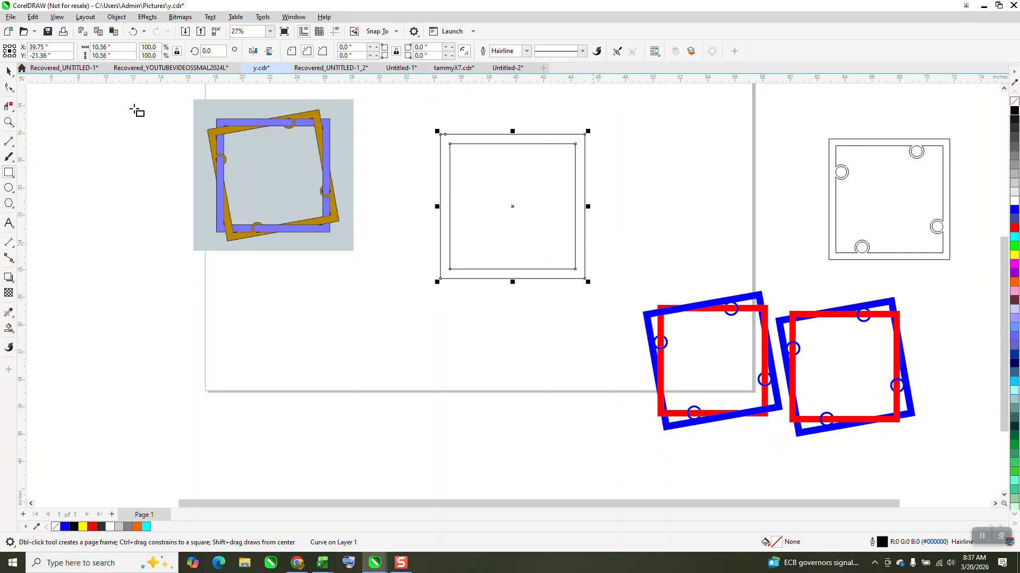
left_click(9, 71)
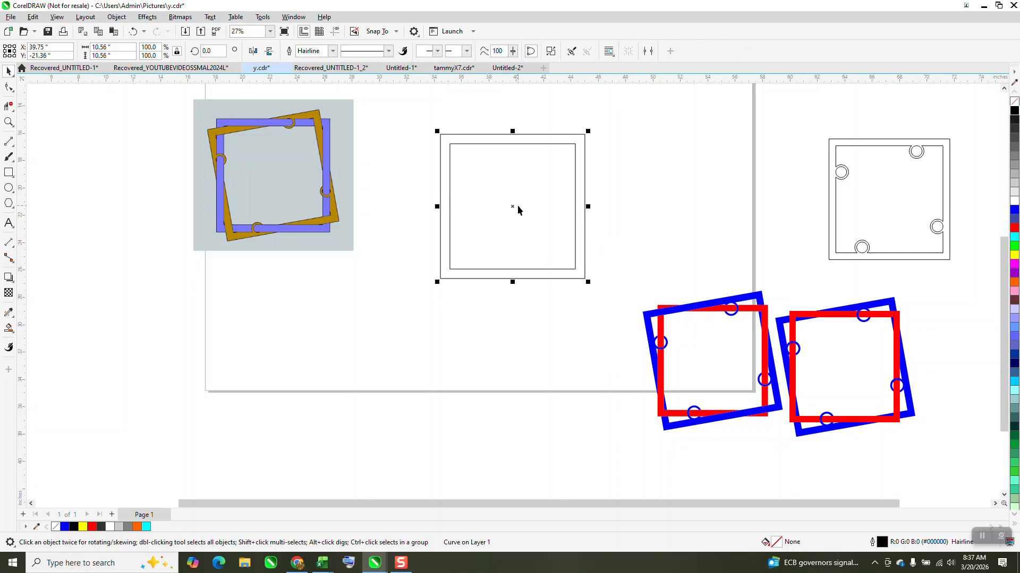
Step: Duplicate the square frame and move the copy 20 inches to the right
key("KP_Add")
key("Right")
key("Right")
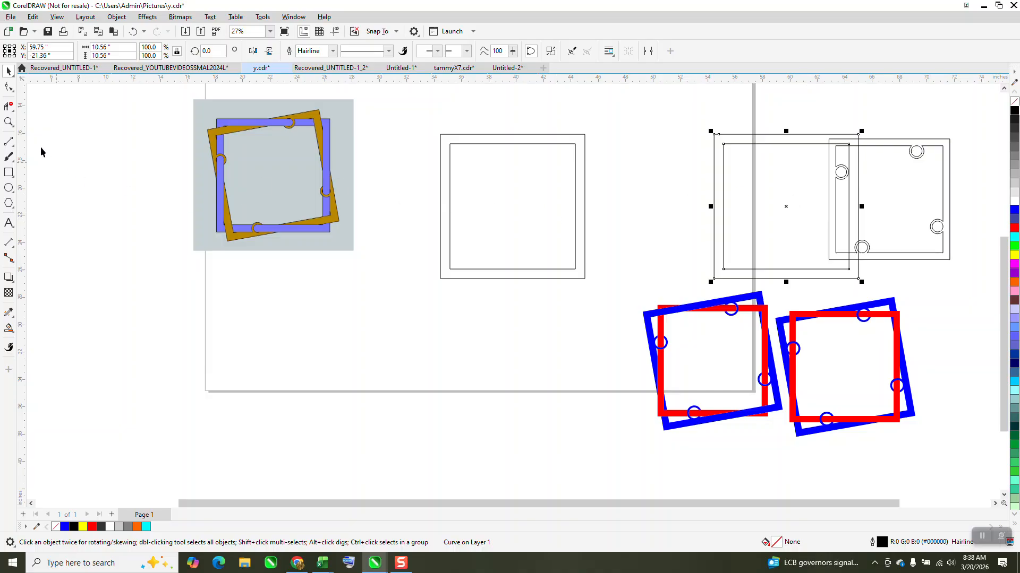
Step: Draw a circle about 1.22 inches across over the original frame's left inner edge, near its upper corner
left_click(9, 122)
left_click_drag(408, 118, 622, 317)
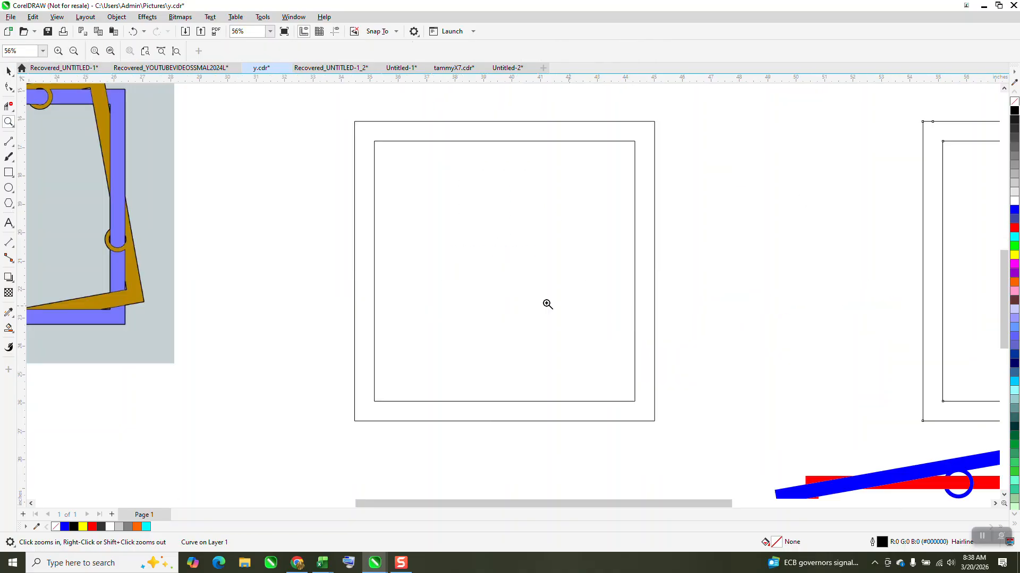
key("F7")
mouse_move(415, 192)
left_mouse_down()
mouse_move(388, 226)
mouse_move(389, 206)
left_mouse_up()
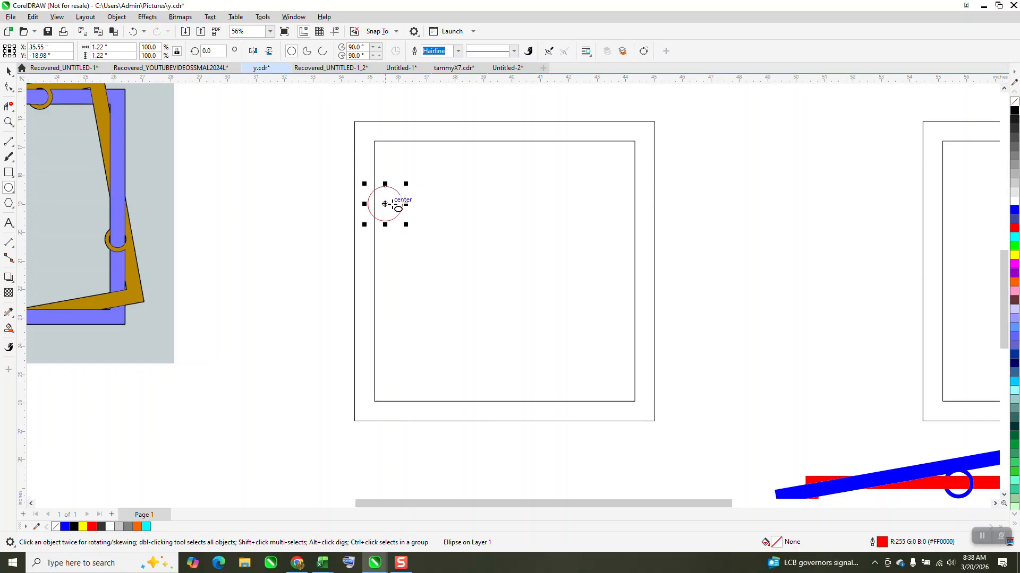
Step: Center the original frame and the circle on the page, and move the circle back onto the frame's left inner edge near the upper corner
scroll(434, 191, "down", 1)
scroll(434, 192, "down", 6)
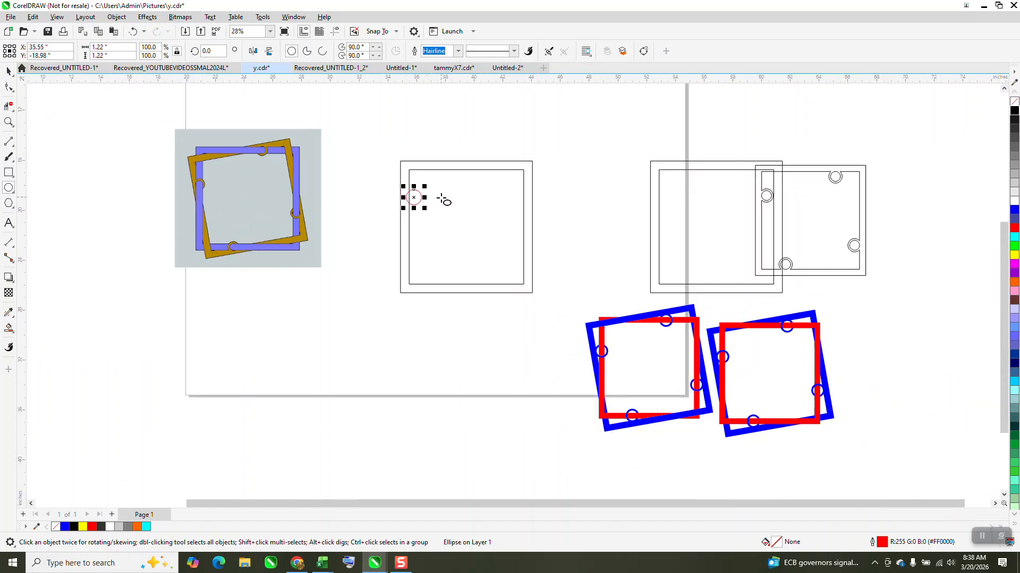
left_click(8, 71)
left_click_drag(526, 286, 540, 295)
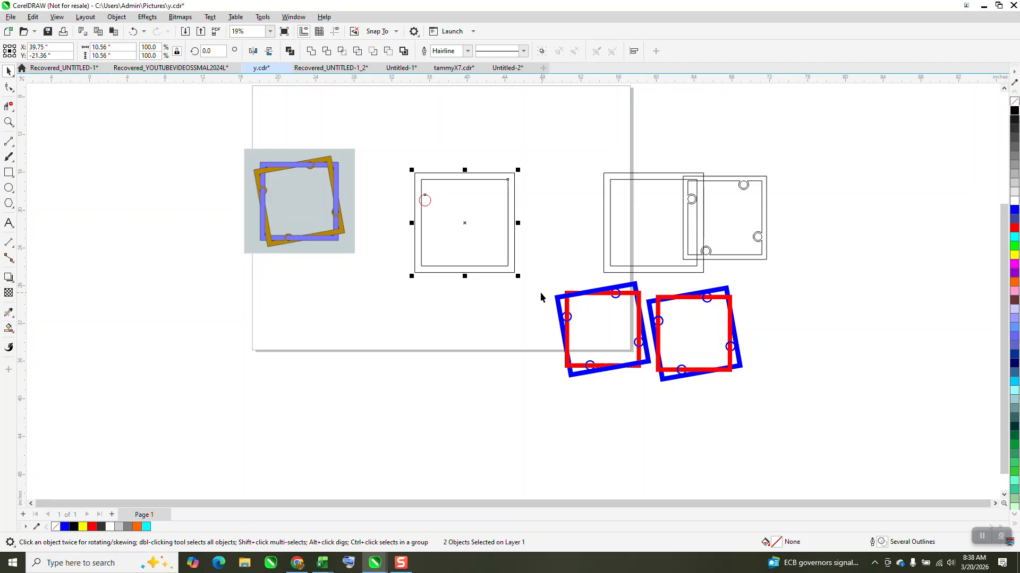
key("p")
left_click(456, 236)
left_click_drag(448, 220, 408, 193)
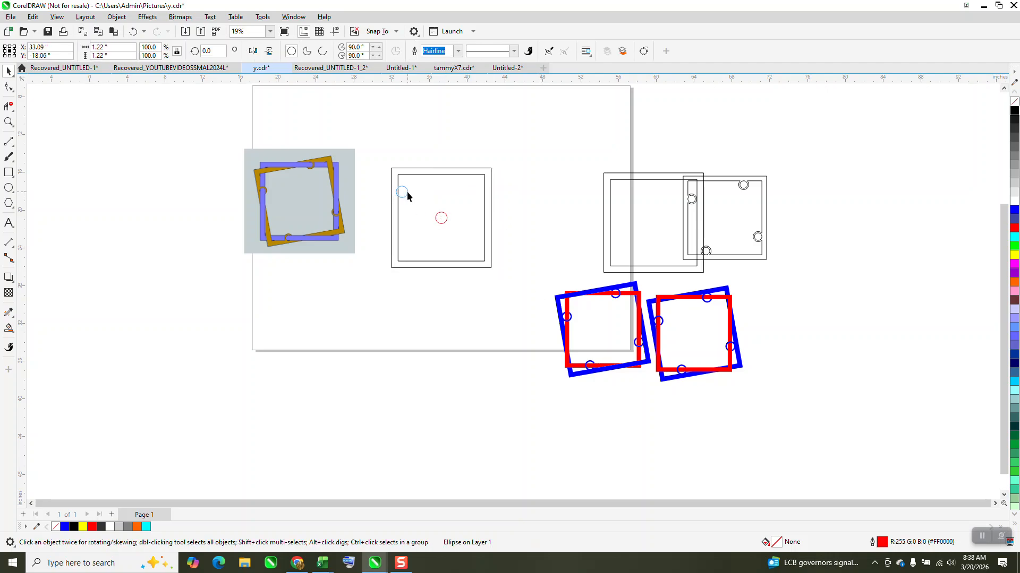
Step: Set the circle's outline width to 10 pt after trying 24 pt
left_click(9, 122)
left_click(429, 251)
left_click(9, 71)
left_click_drag(321, 170, 325, 169)
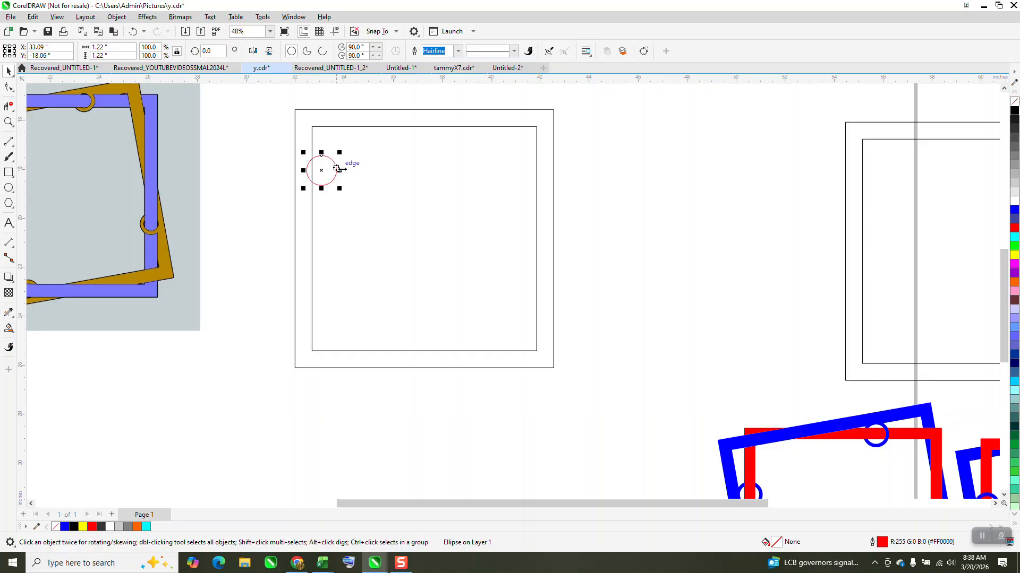
left_click(458, 51)
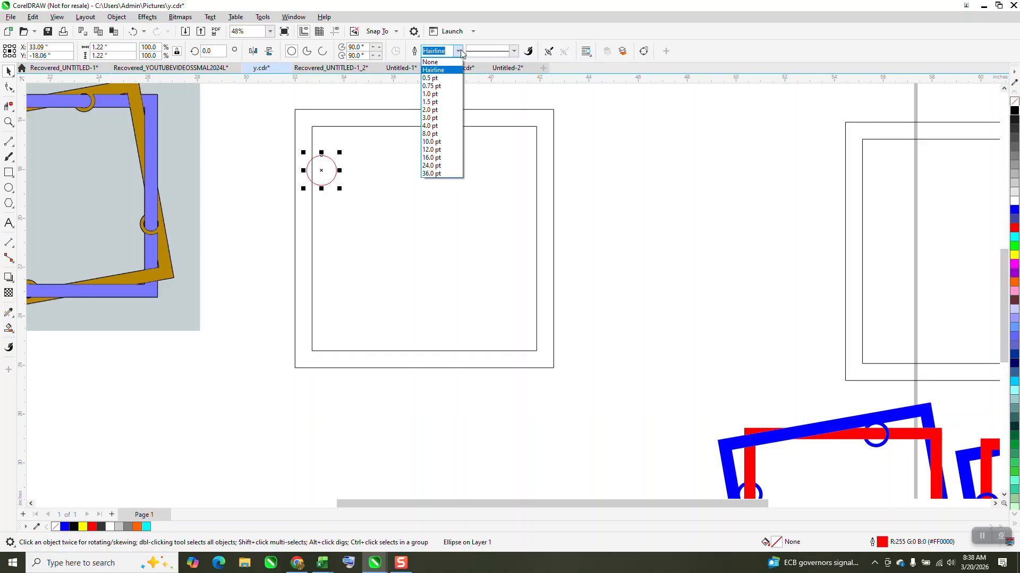
left_click(426, 166)
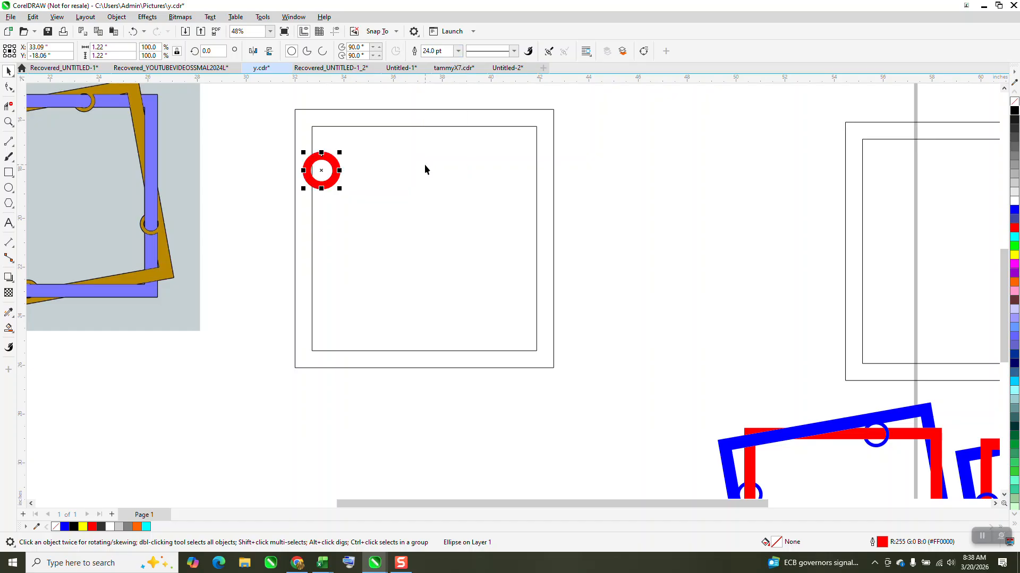
left_click(458, 52)
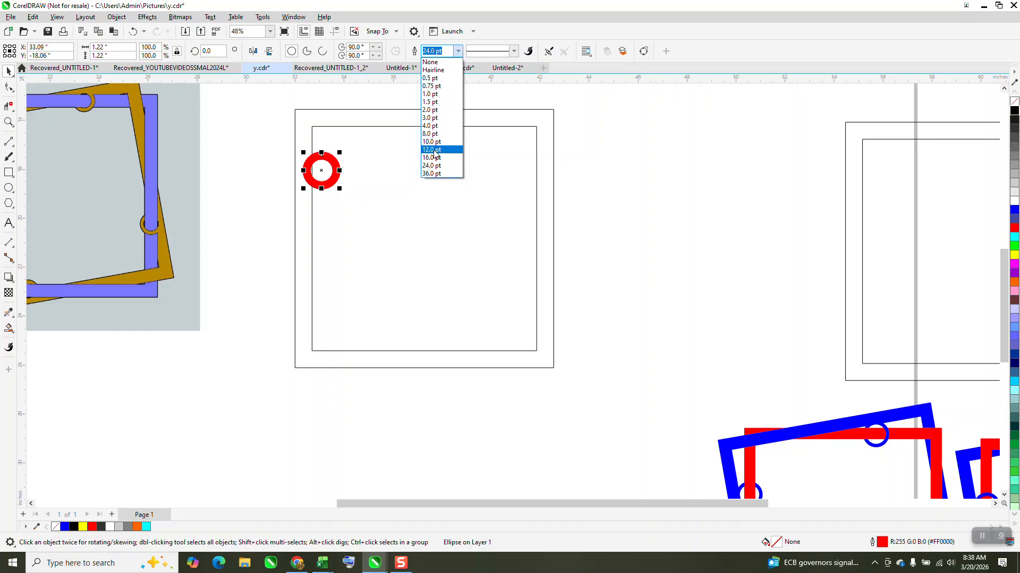
left_click(433, 143)
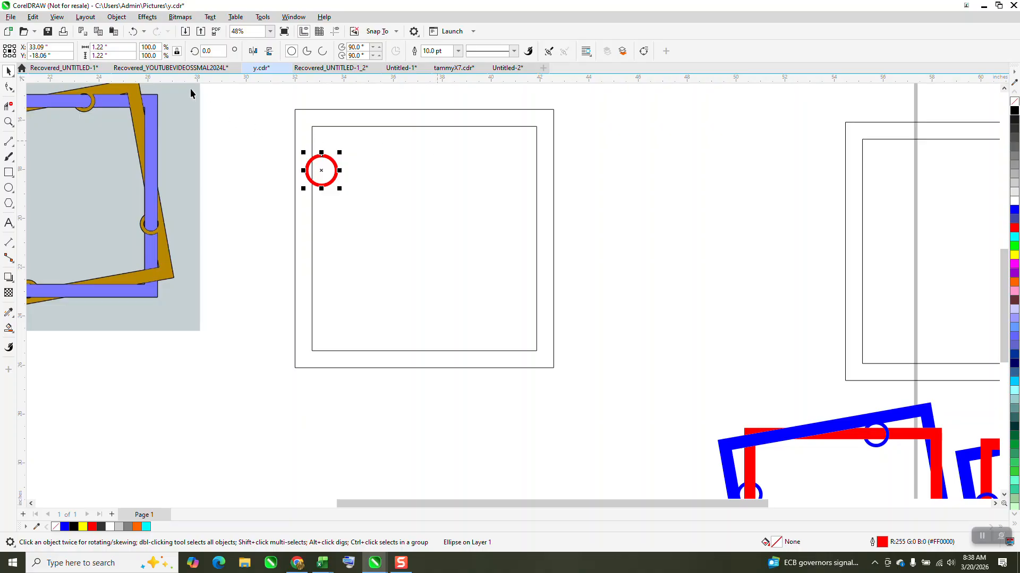
Step: Convert the circle's outline to an object, remove its fill and give it a black outline
left_click(117, 17)
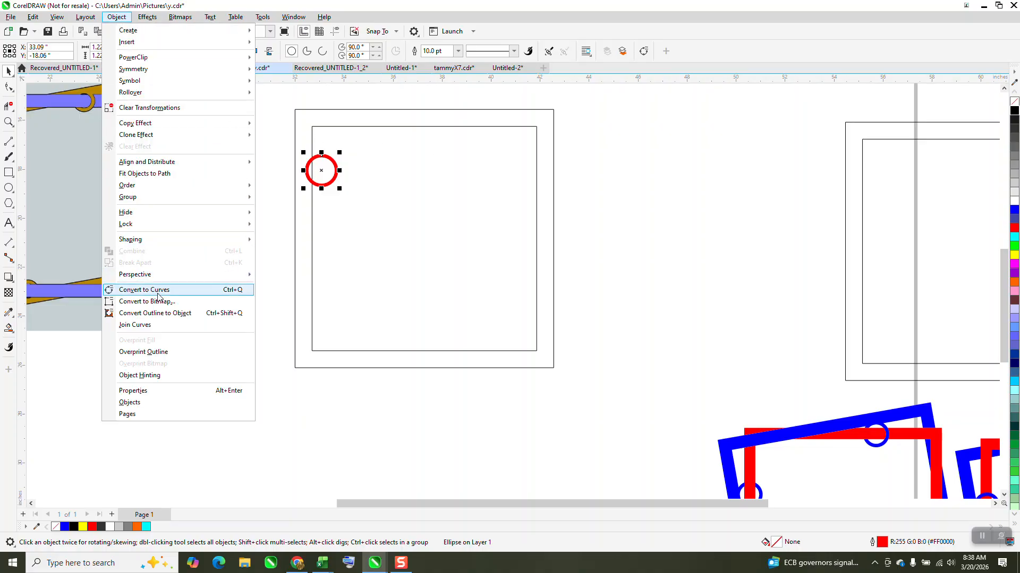
left_click(155, 314)
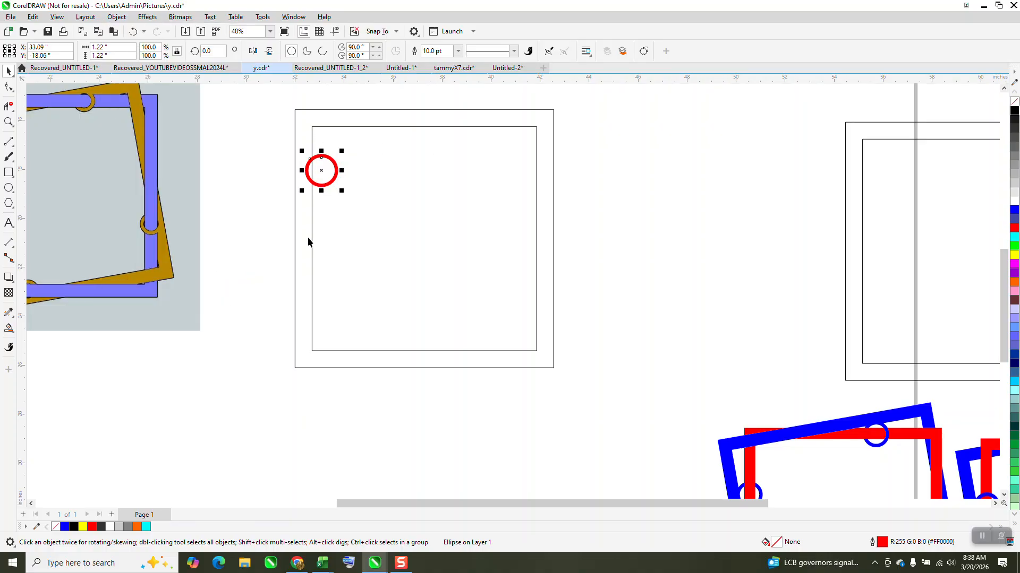
left_click(1014, 101)
right_click(1015, 110)
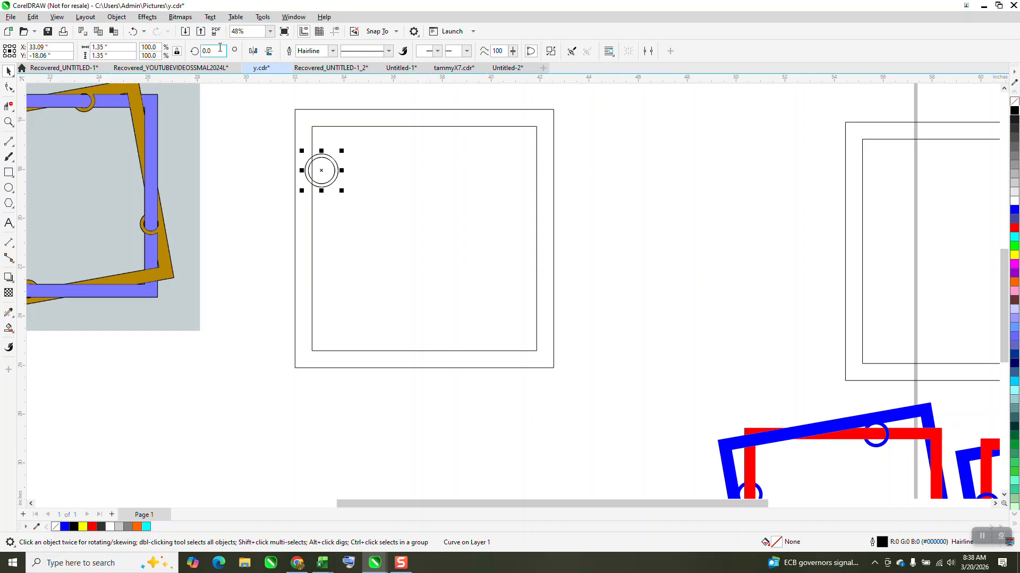
Step: Create three rotated copies of the ring at 90-degree steps around the frame's center, one for each remaining side
type("90")
key("Return")
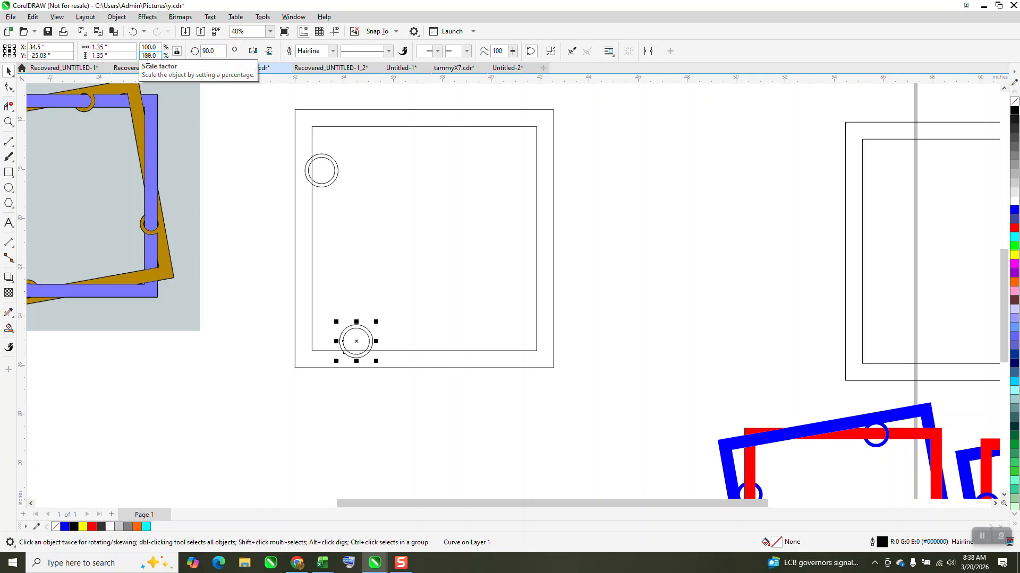
key("ctrl+r")
key("ctrl+r")
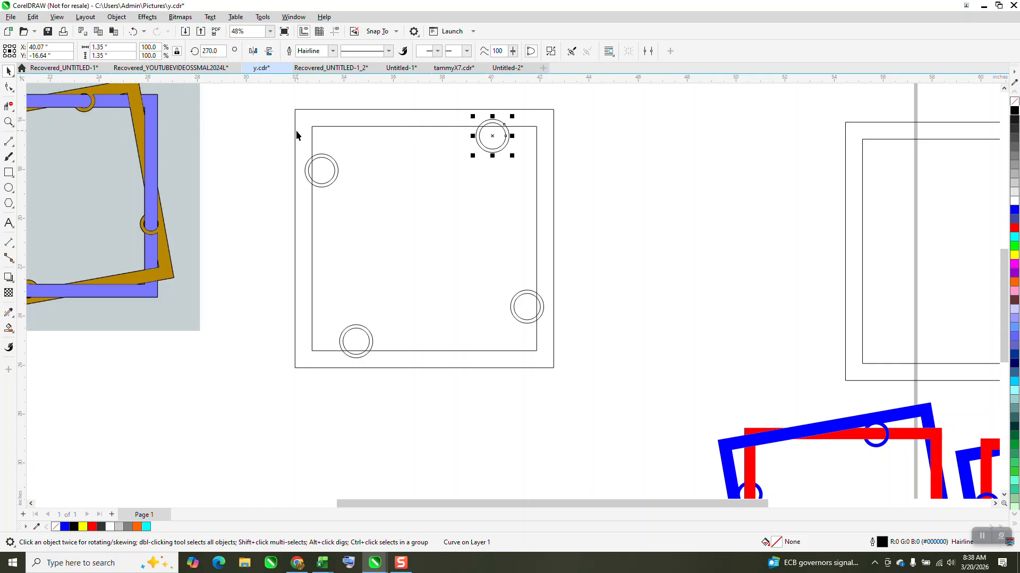
Step: Weld the four rings and the square frame into one shape
left_click_drag(496, 374, 610, 406)
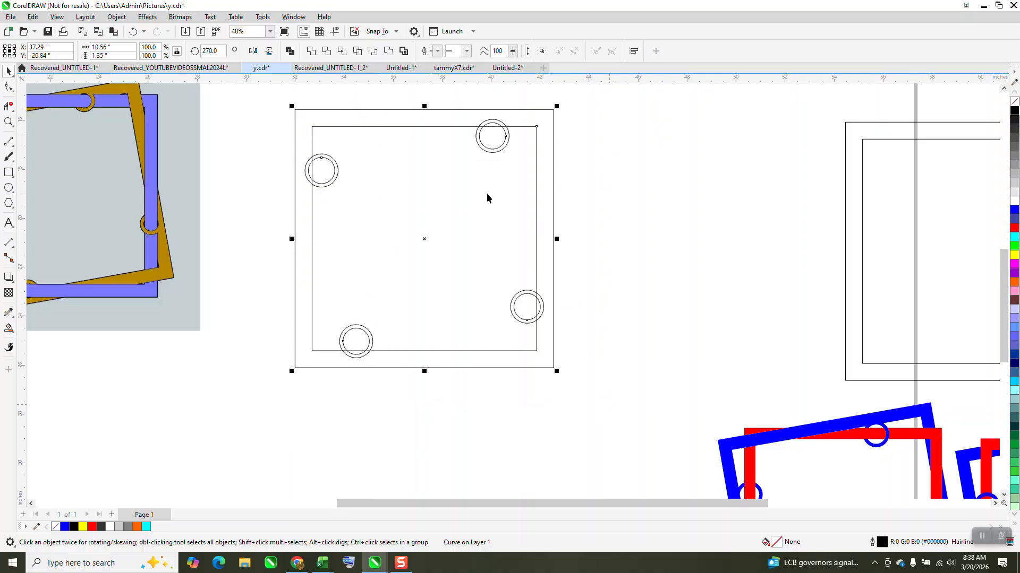
left_click(311, 50)
left_click(700, 223)
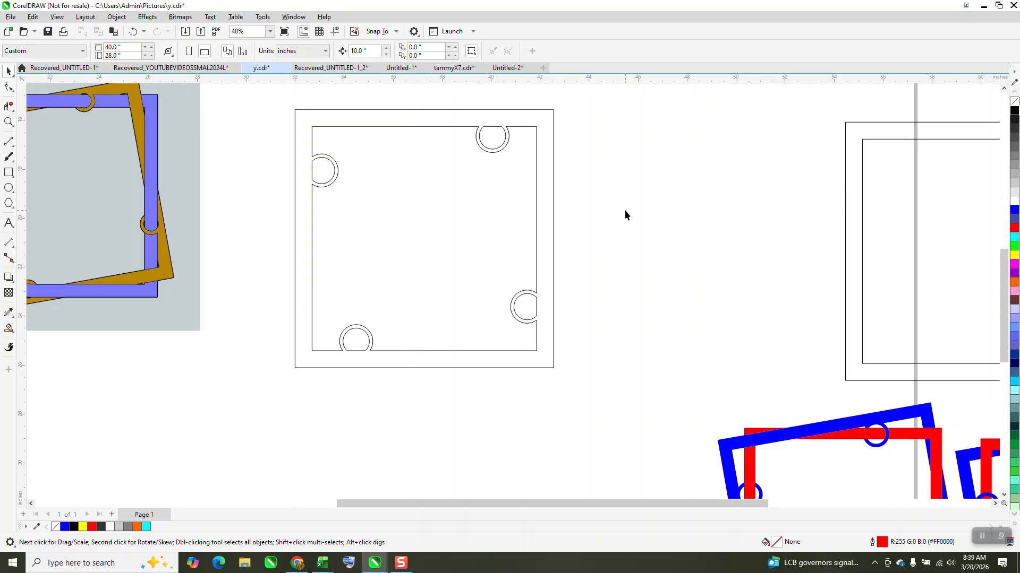
Step: Fill the welded frame with blue and the plain frame copy with red
left_click(544, 184)
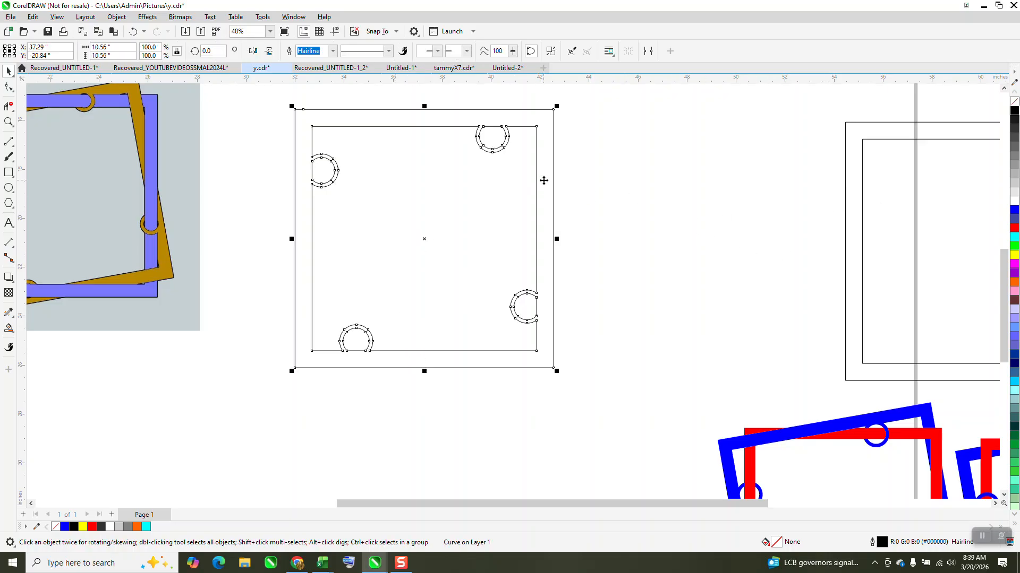
left_click(1014, 210)
left_click(863, 255)
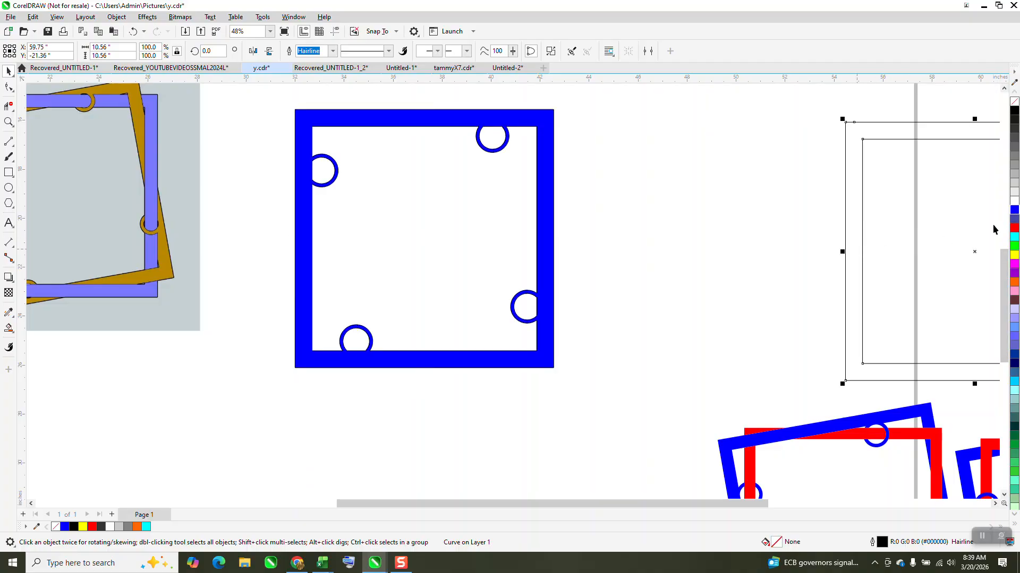
left_click(1013, 220)
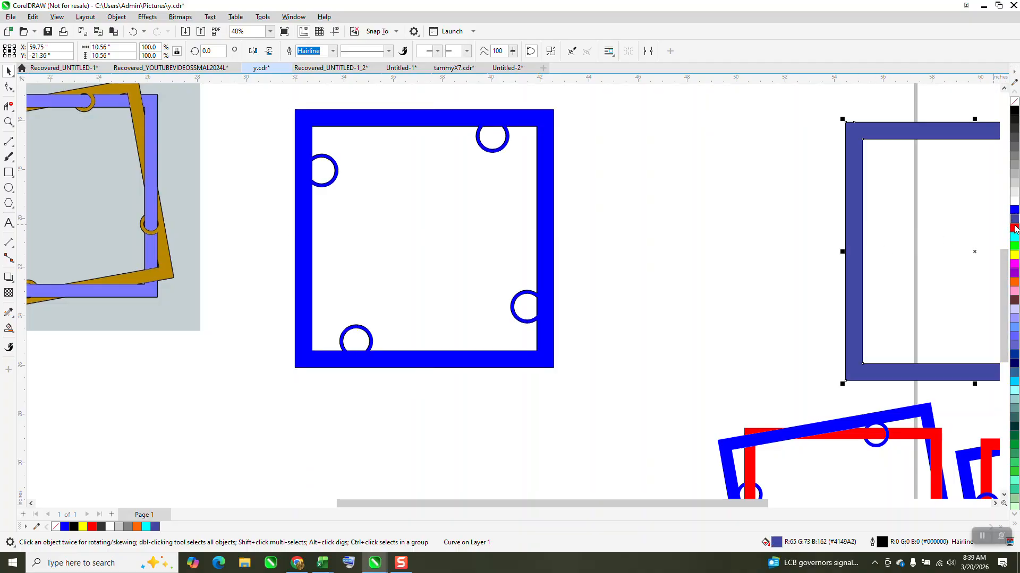
left_click(1014, 228)
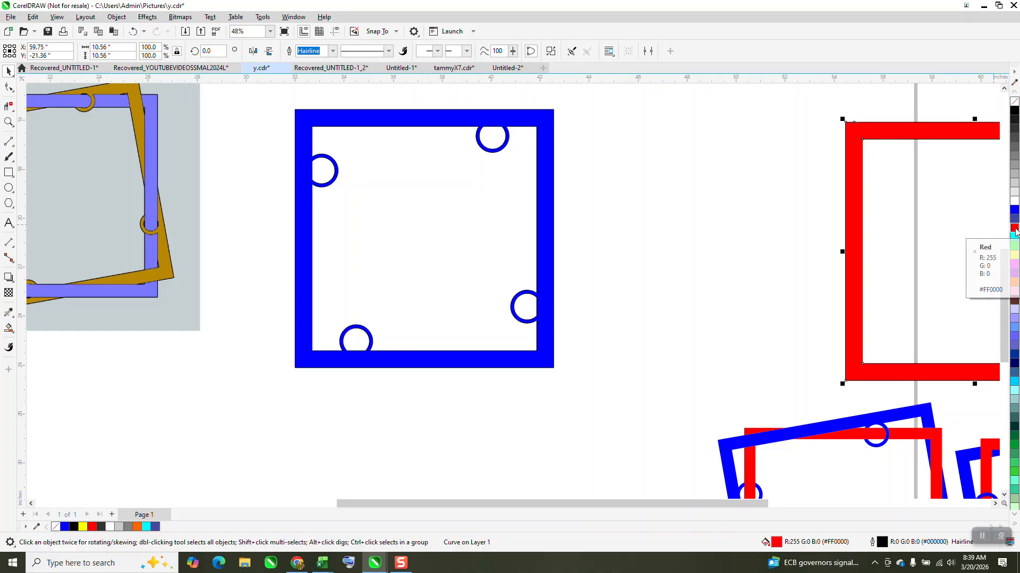
Step: Move the red frame 20 inches left over the blue frame and rotate it 45 degrees
key("Left")
key("Left")
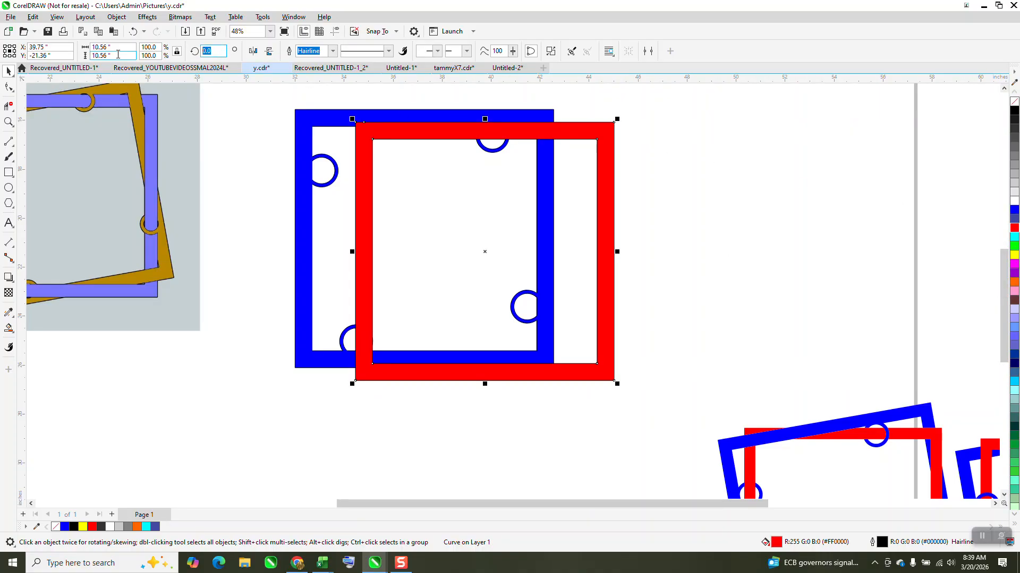
key("Return")
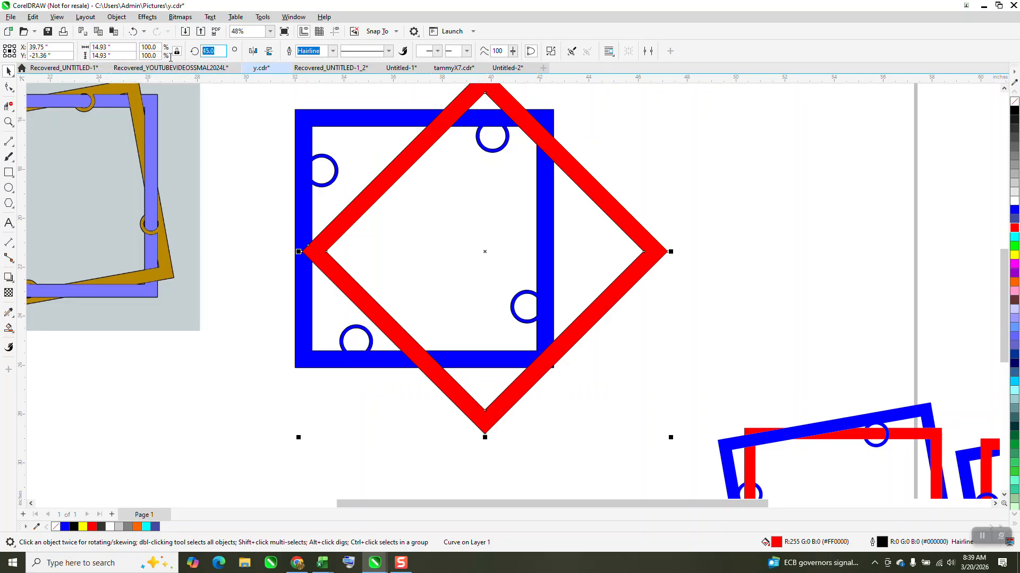
Step: Try rotating the red frame to 15 degrees, scaling it to about 80.5 percent and fitting it over the blue frame
type("15")
key("Return")
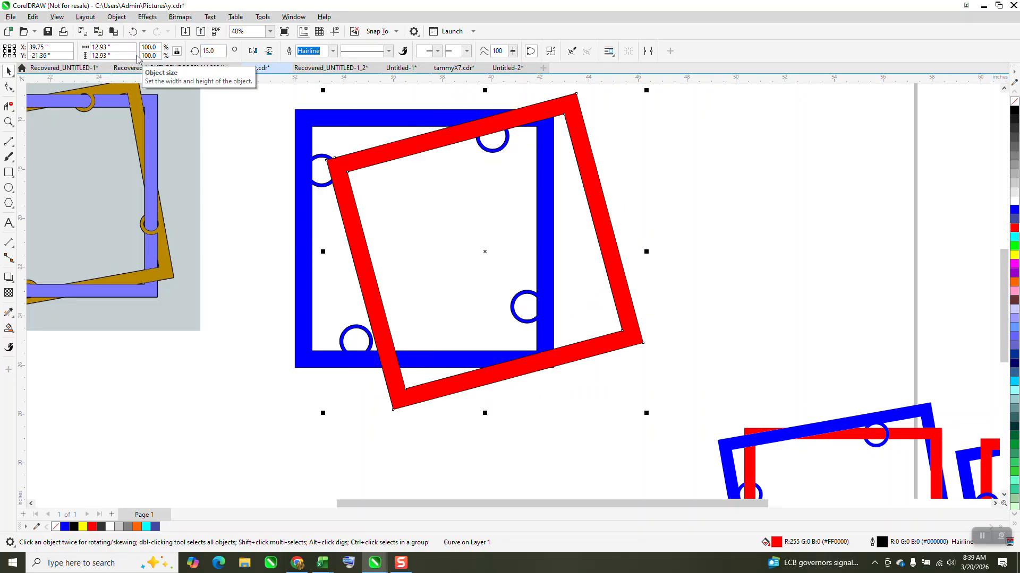
left_click_drag(569, 113, 538, 129)
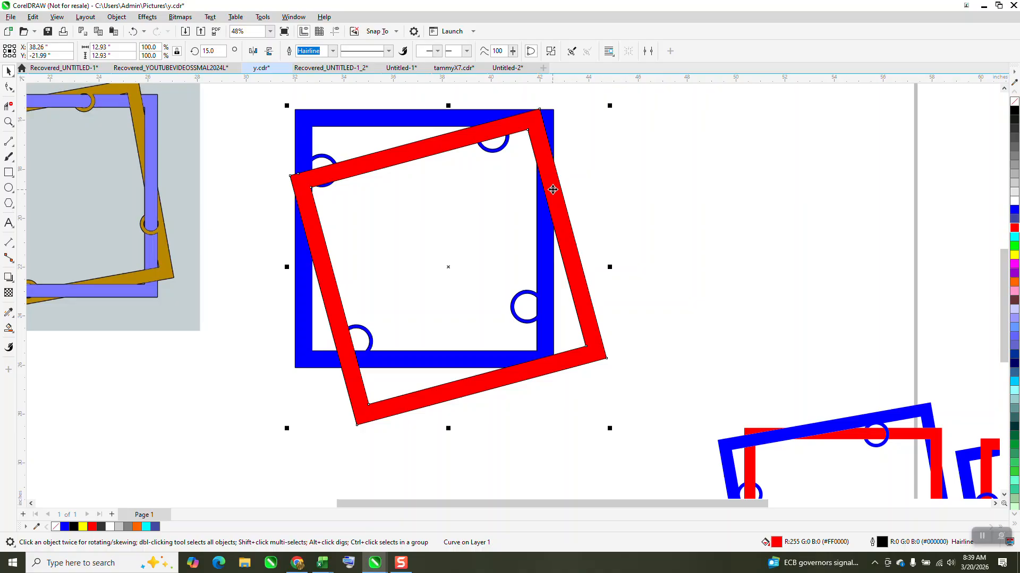
left_click_drag(611, 432, 578, 368)
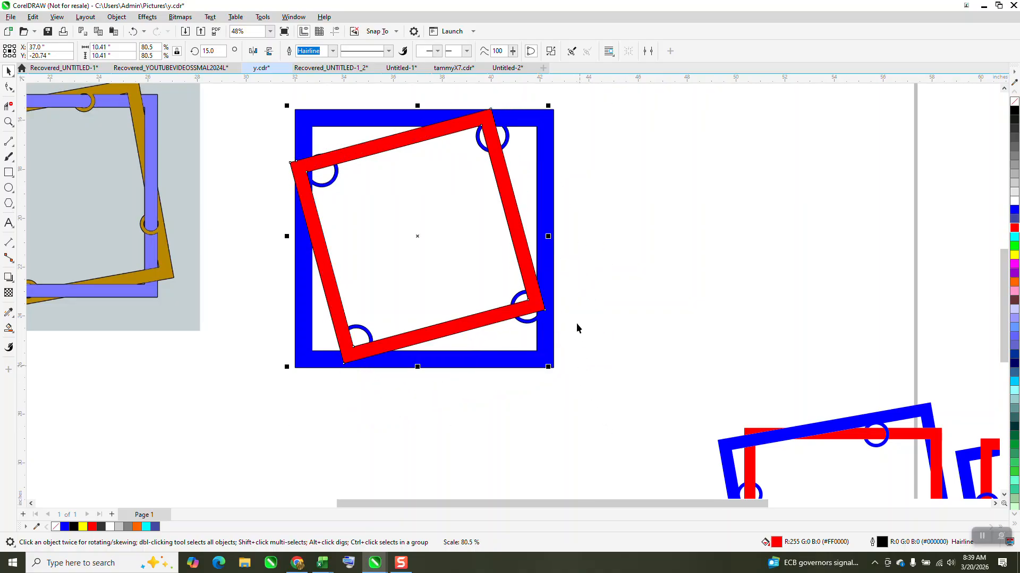
left_click_drag(518, 231, 526, 223)
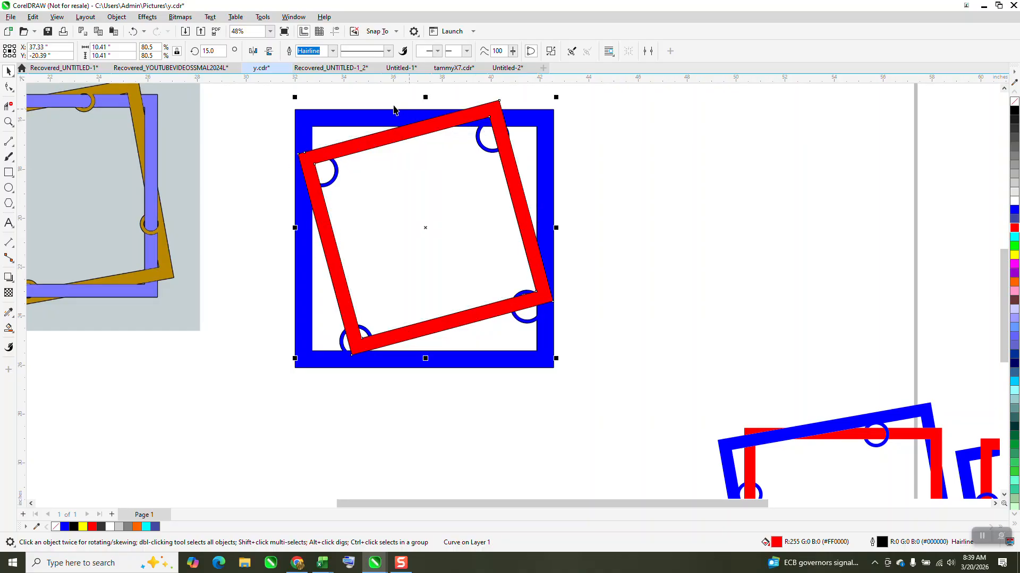
left_click_drag(425, 97, 425, 86)
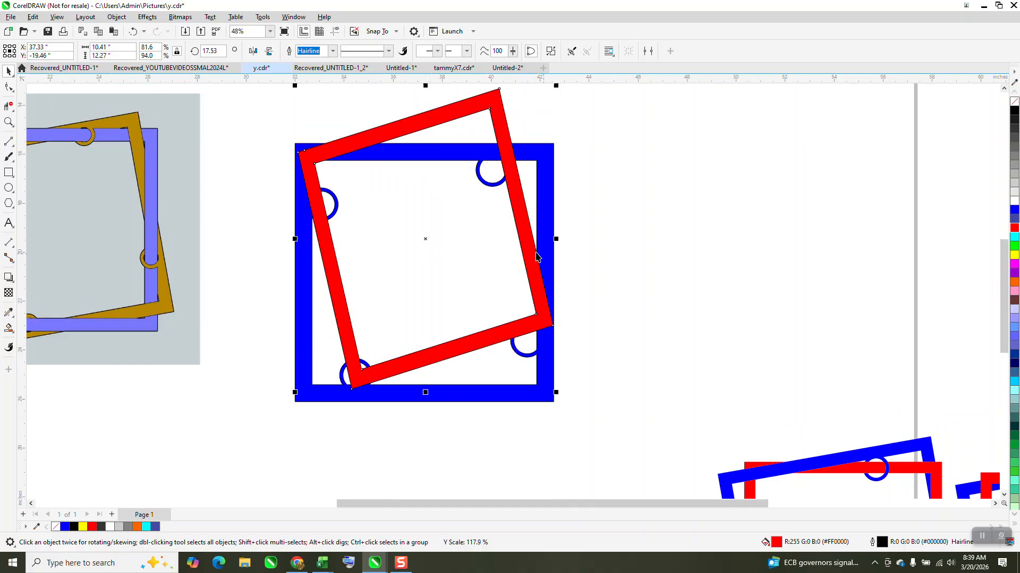
left_click(133, 32)
Step: Undo the red frame's scaling, rotations and offset moves until it lies unrotated directly over the blue frame
scroll(508, 263, "down", 2)
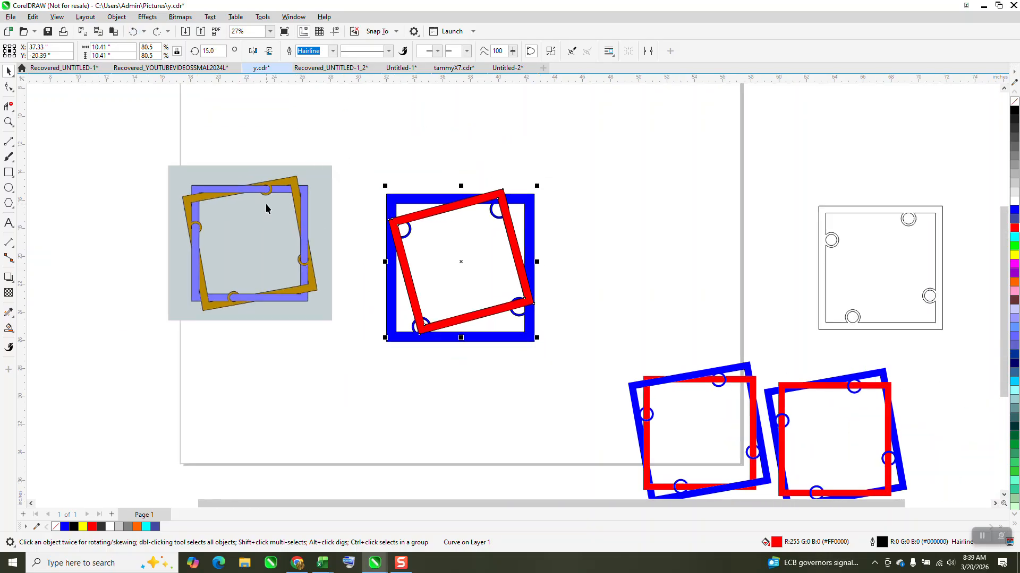
left_click(514, 225)
left_click(134, 32)
left_click(134, 32)
left_click(134, 32)
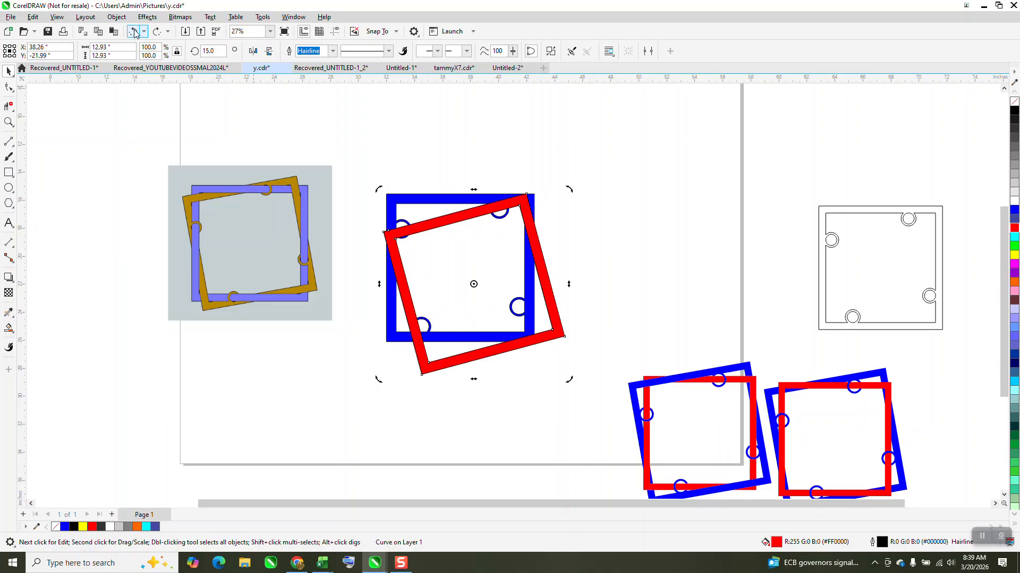
left_click(134, 32)
left_click(134, 32)
left_click(134, 32)
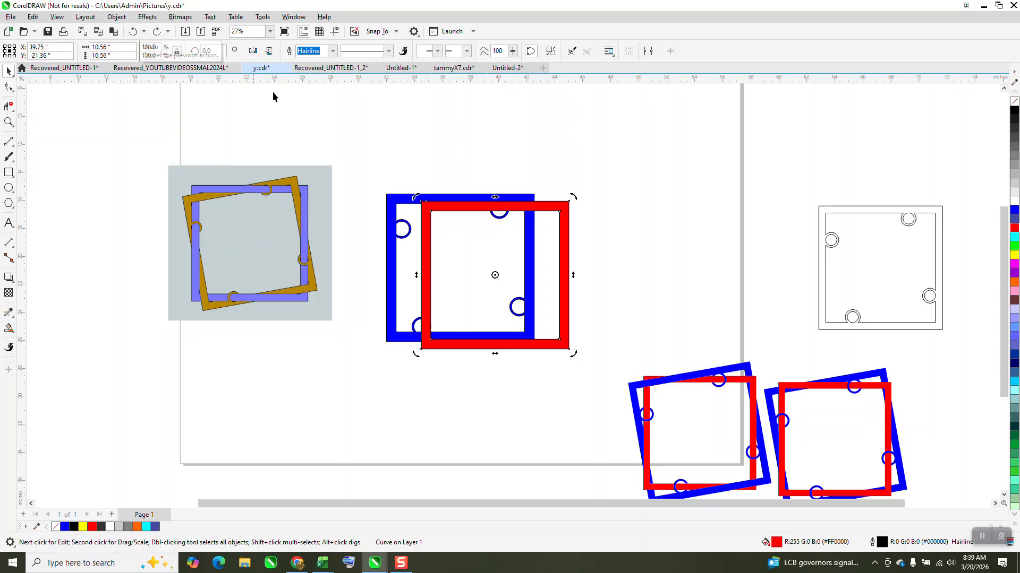
key("ctrl+z")
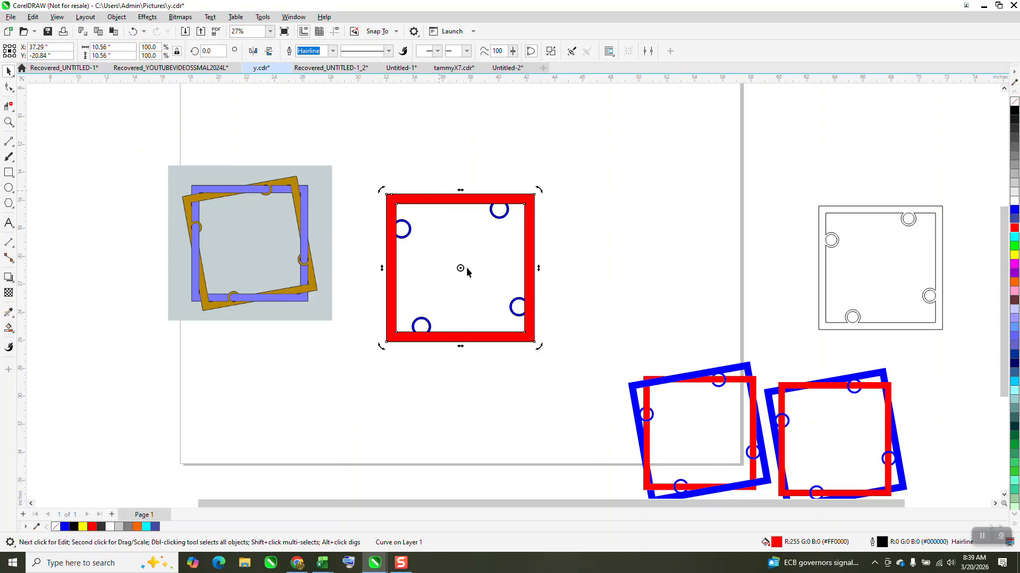
Step: Rotate the red frame about 40 degrees around its center, and remove the fill from both frames
left_click_drag(538, 189, 474, 112)
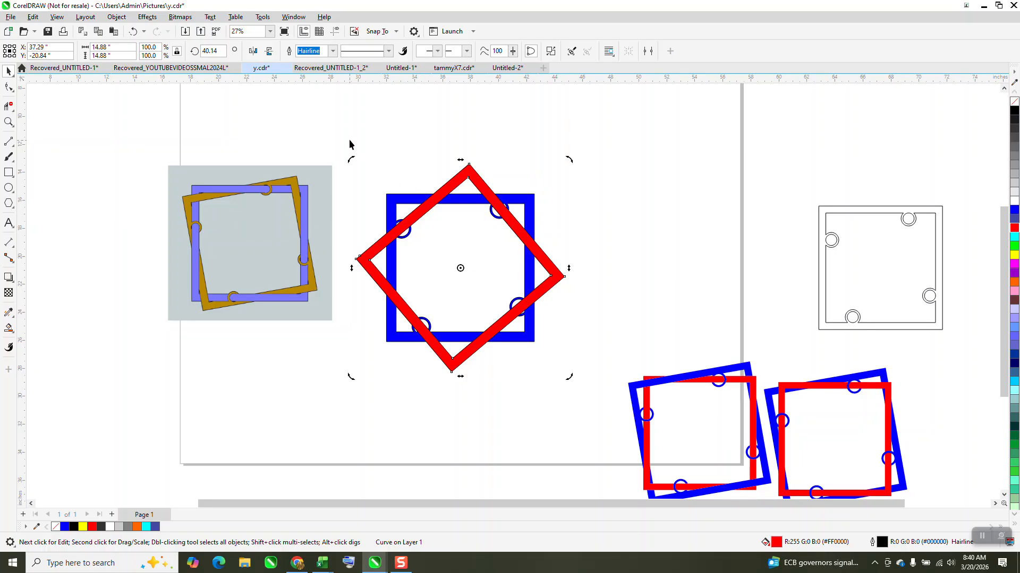
left_click_drag(349, 134, 592, 416)
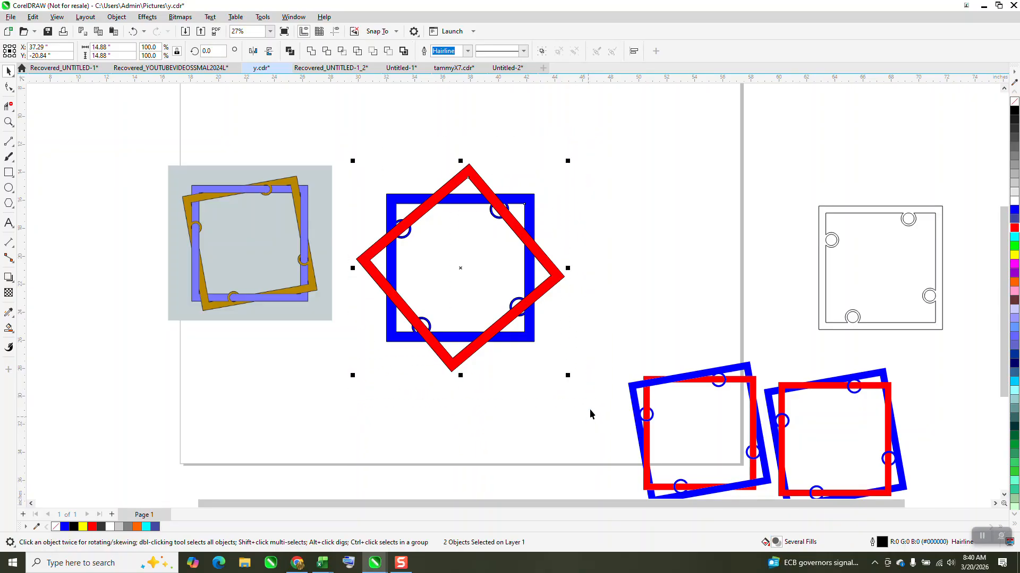
left_click(1015, 103)
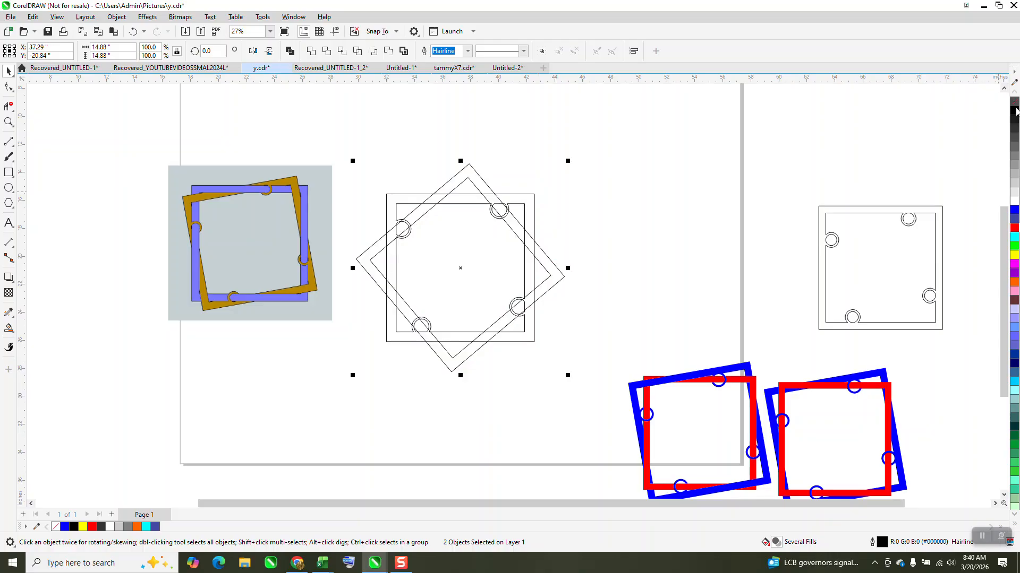
Step: Select the two overlapping outlined frames and group them
left_click(8, 123)
left_click_drag(337, 146, 584, 385)
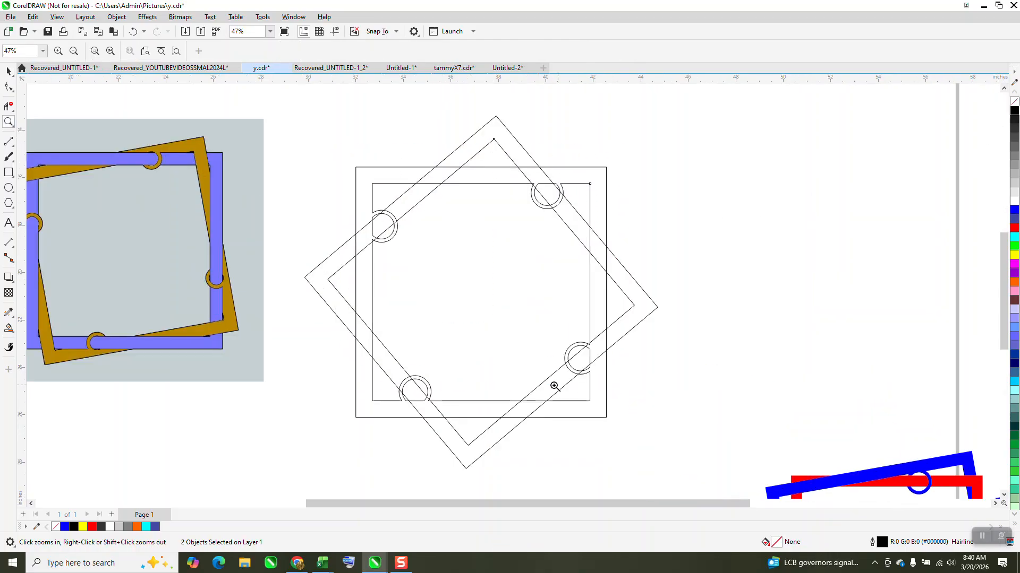
right_click(332, 250)
left_click(8, 70)
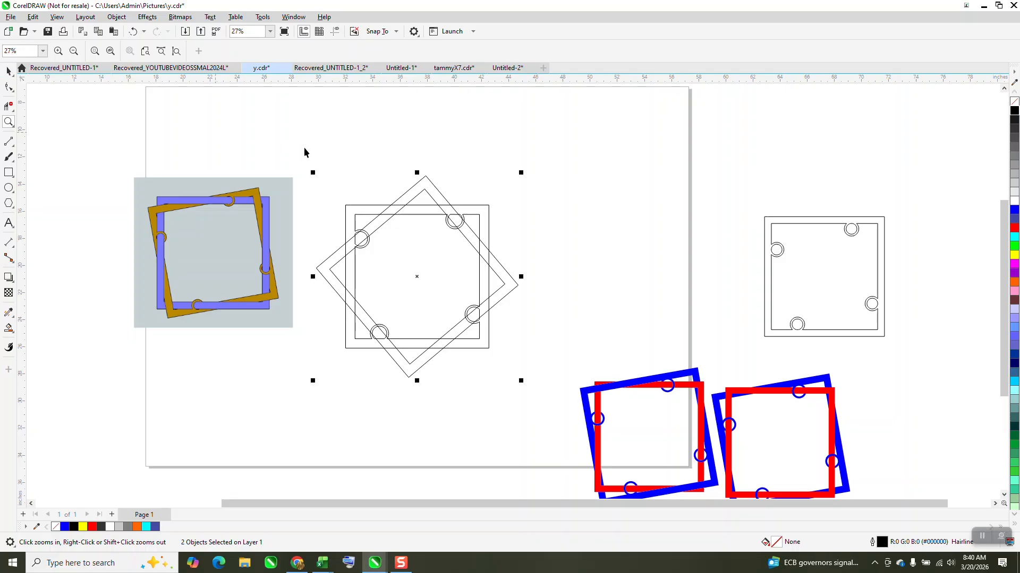
left_click(305, 148)
left_click_drag(299, 154, 548, 406)
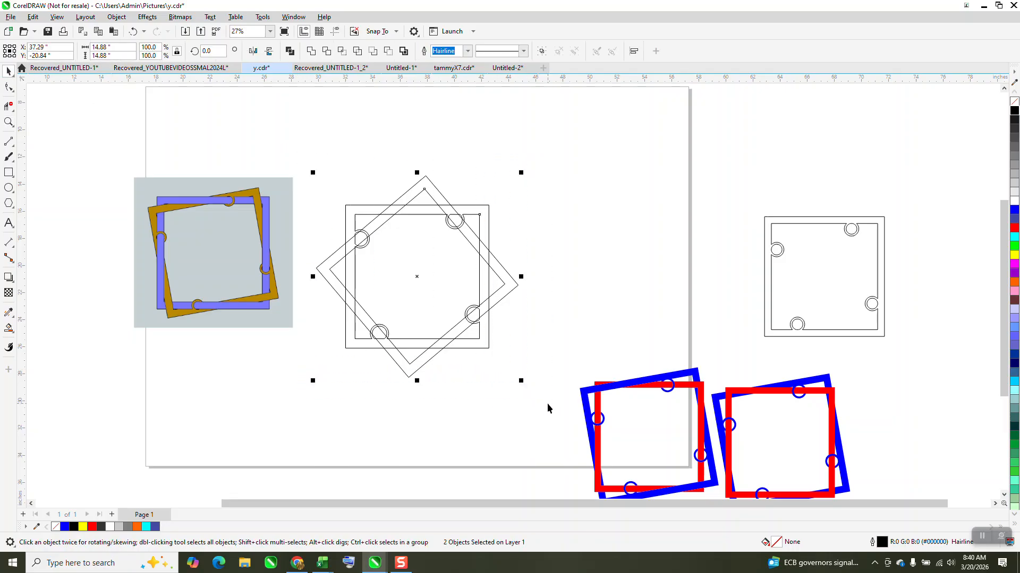
Step: Smart Fill the tilted frame's top corner, the upper-left bar and the part inside the left ring with red
left_click(9, 329)
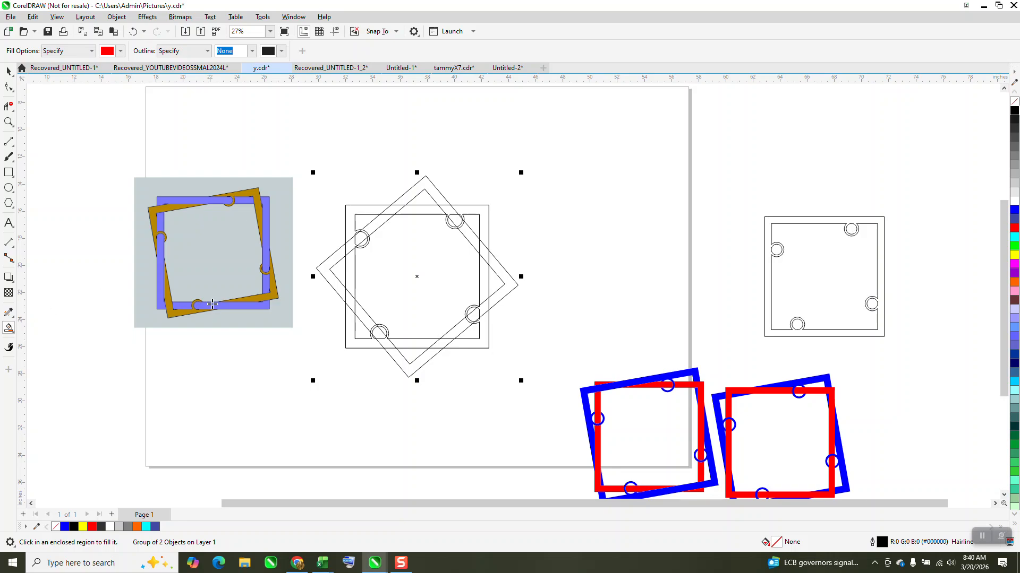
left_click(420, 189)
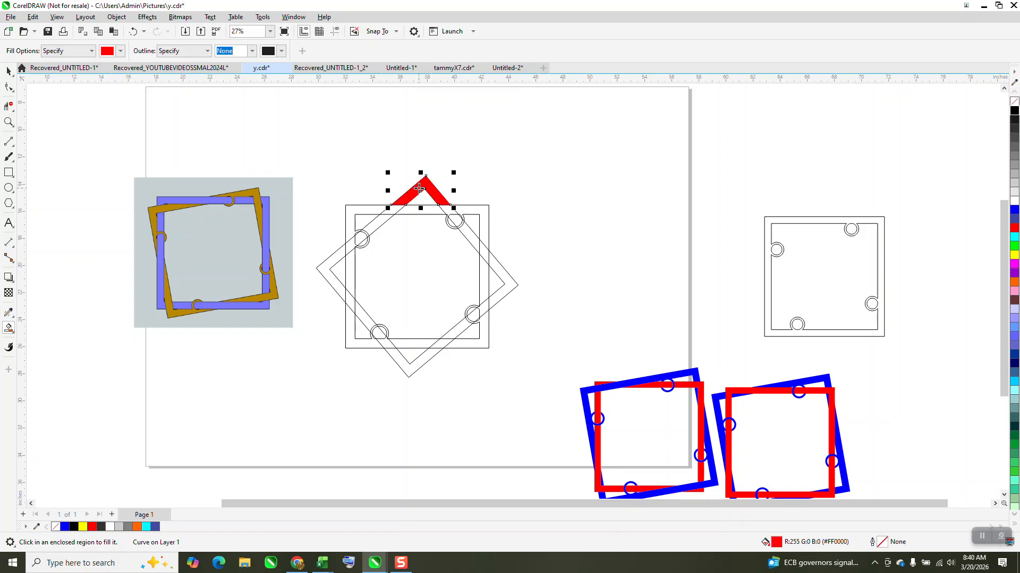
left_click(376, 225)
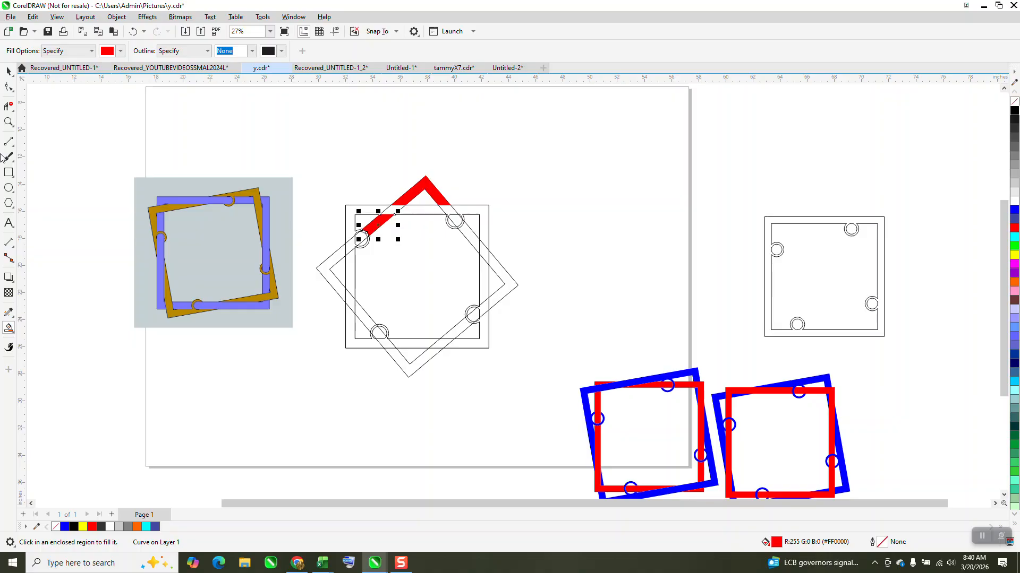
left_click(9, 123)
left_click_drag(265, 187, 656, 393)
left_click(8, 328)
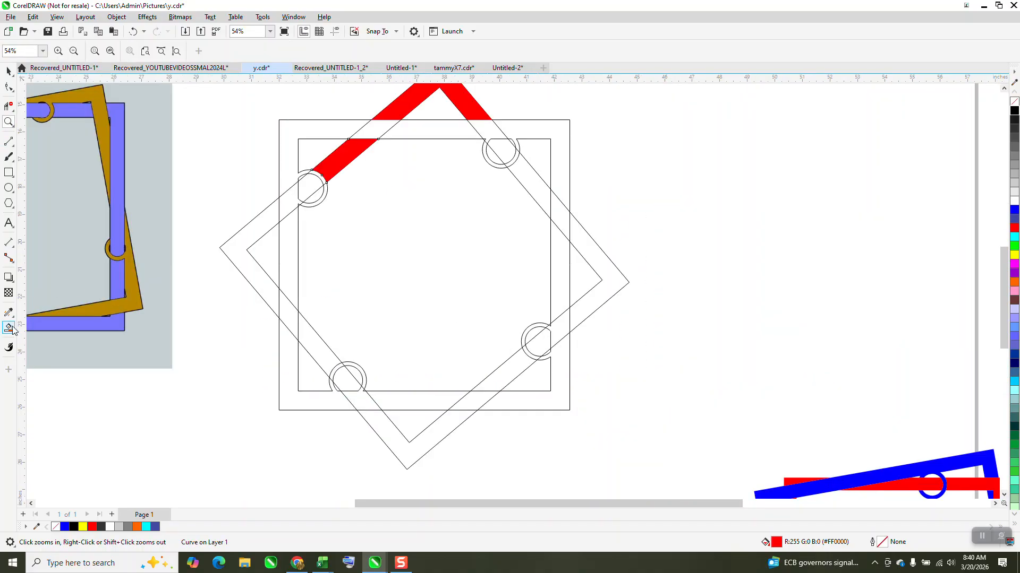
left_click(307, 186)
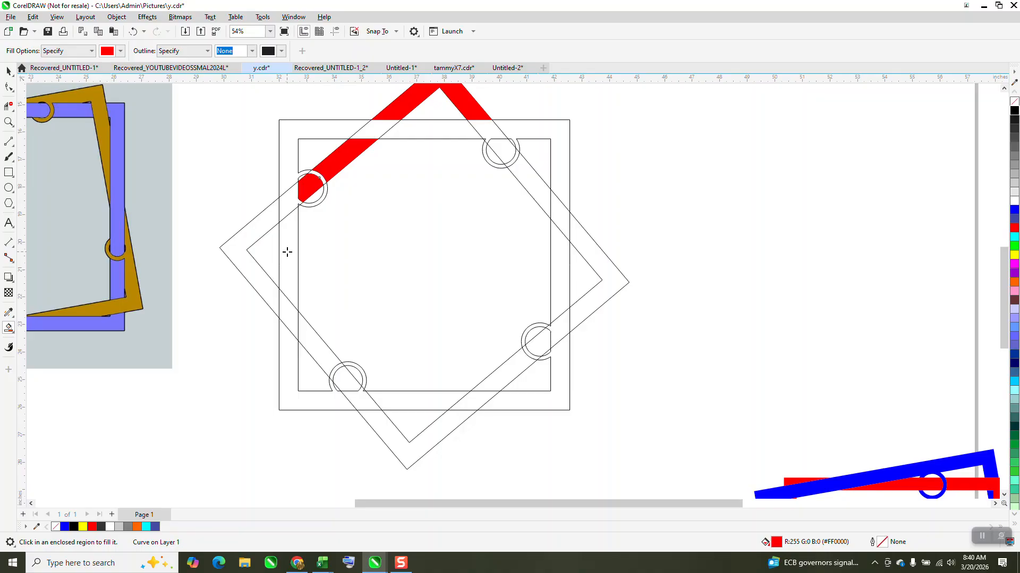
Step: Smart Fill the straight frame's upper-left corner and the pieces of its left ring with blue
left_click(292, 206)
left_click(133, 31)
left_click(120, 51)
left_click(154, 119)
left_click(285, 166)
left_click(285, 166)
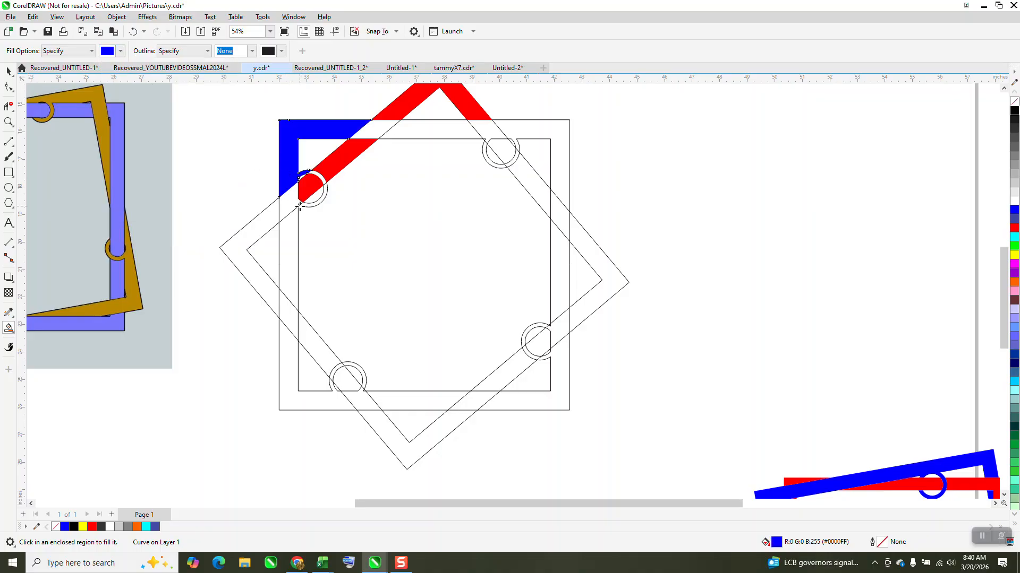
left_click(317, 204)
left_click(322, 179)
Step: Switch the Smart Fill color back to red and fill the tilted frame's left crossing and left corner
left_click(121, 52)
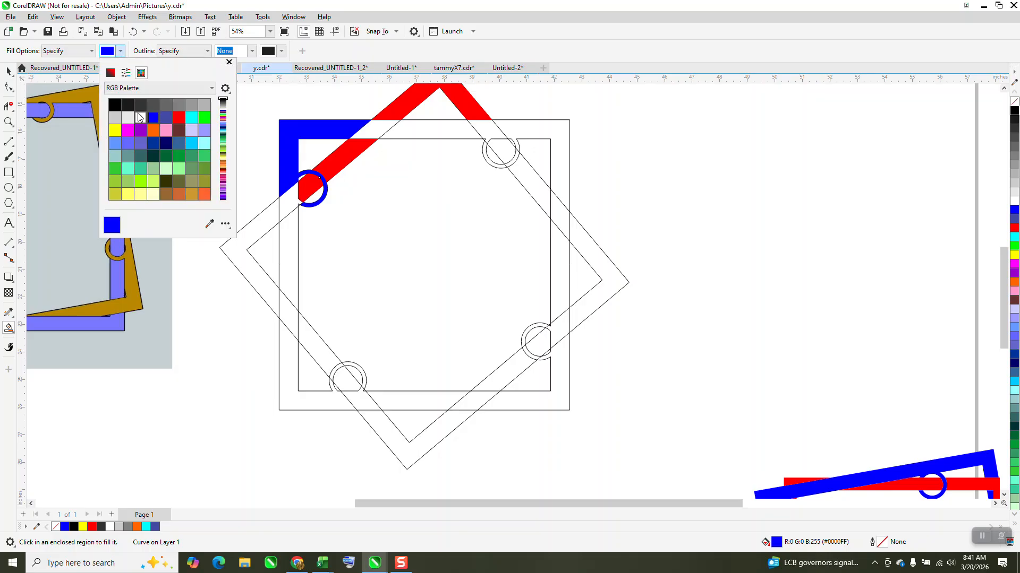
left_click(178, 118)
left_click(291, 203)
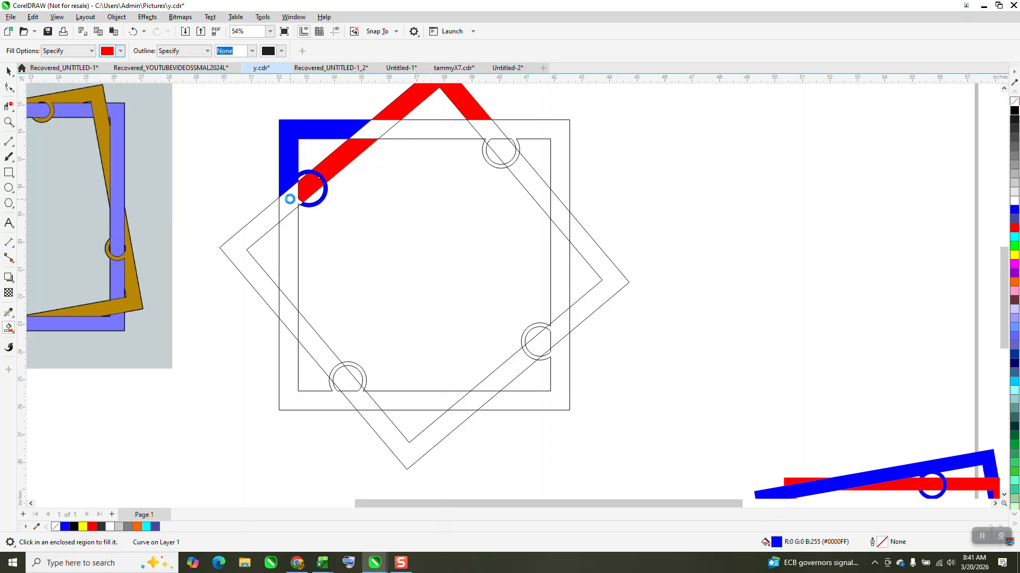
left_click(287, 209)
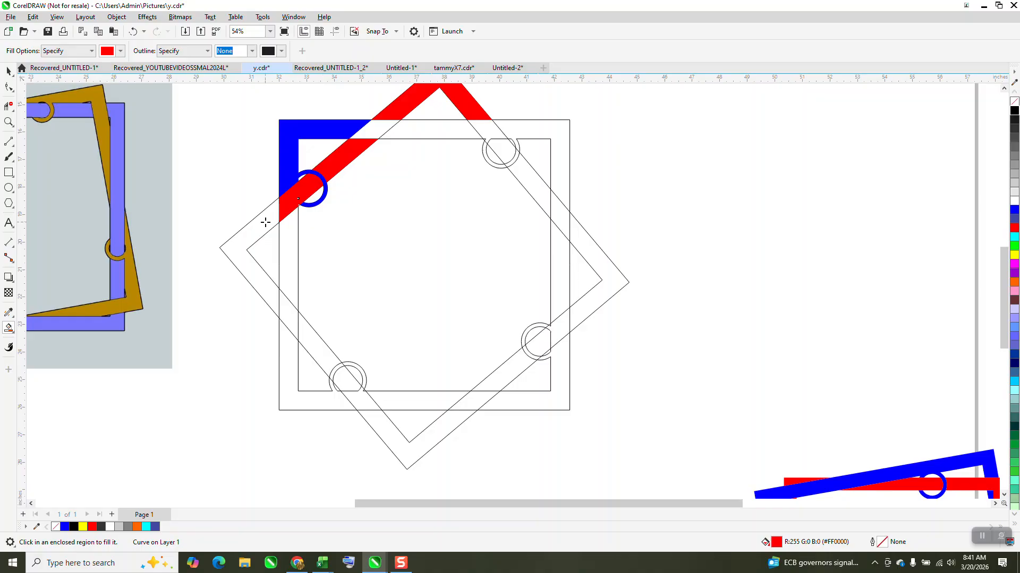
left_click(262, 222)
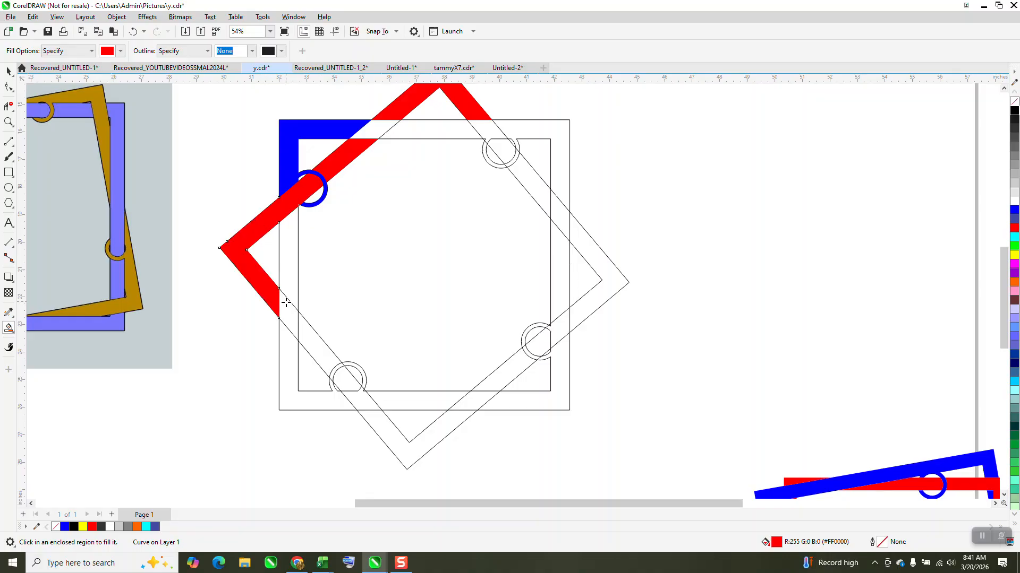
Step: Smart Fill the tilted frame's lower-left bar, the part through the bottom ring and the bottom corner with red
left_click(316, 344)
left_click(351, 386)
left_click(367, 405)
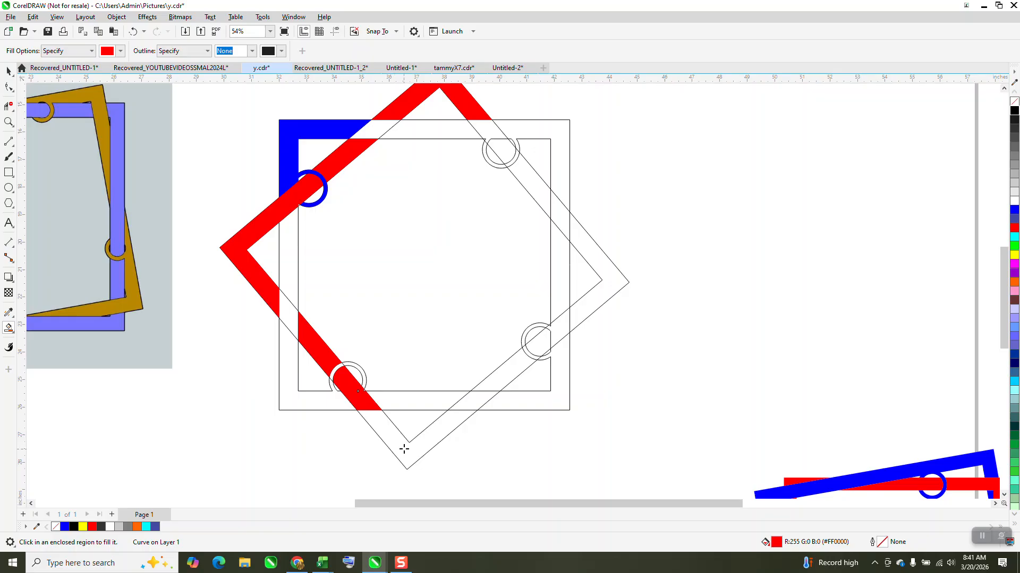
left_click(414, 434)
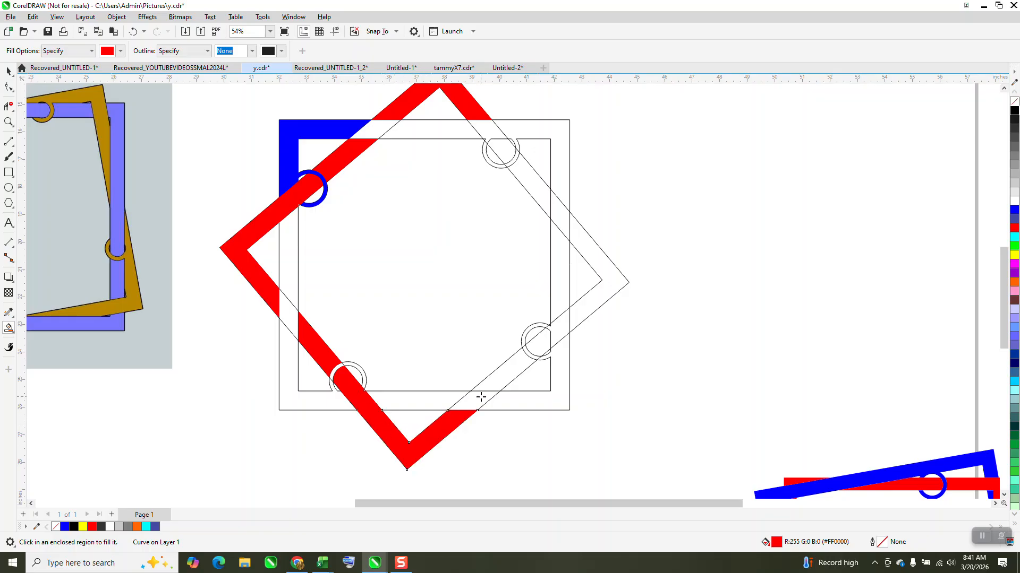
Step: Smart Fill the tilted frame's lower-right side, right corner and upper-right bar through the top ring with red
left_click(499, 380)
left_click(542, 341)
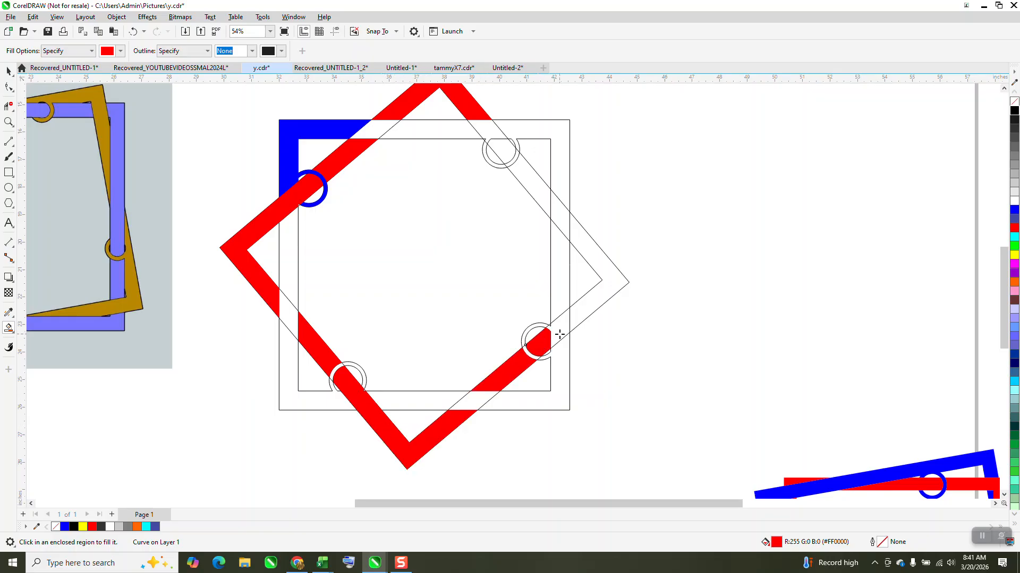
left_click(558, 330)
left_click(589, 312)
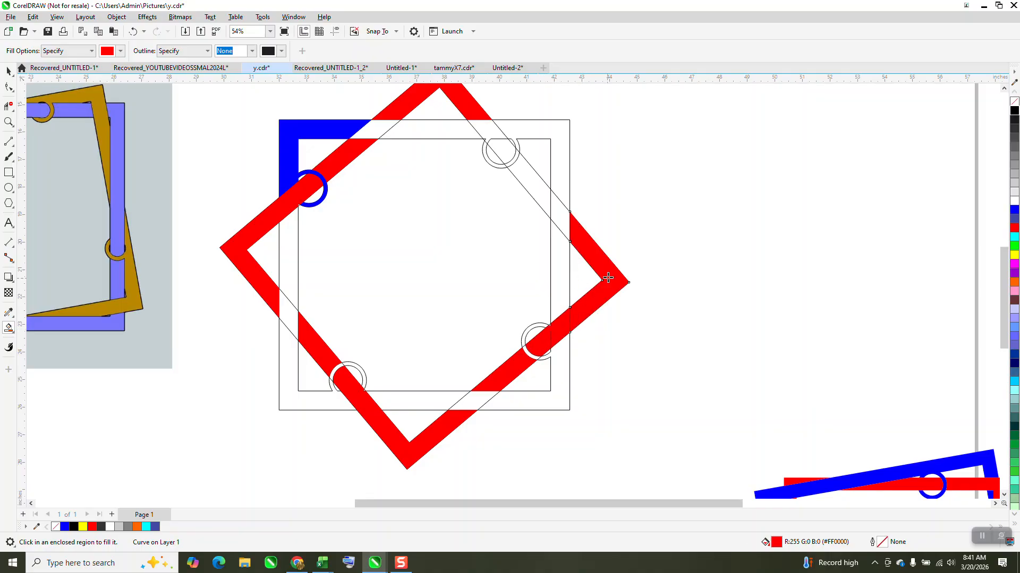
left_click(543, 197)
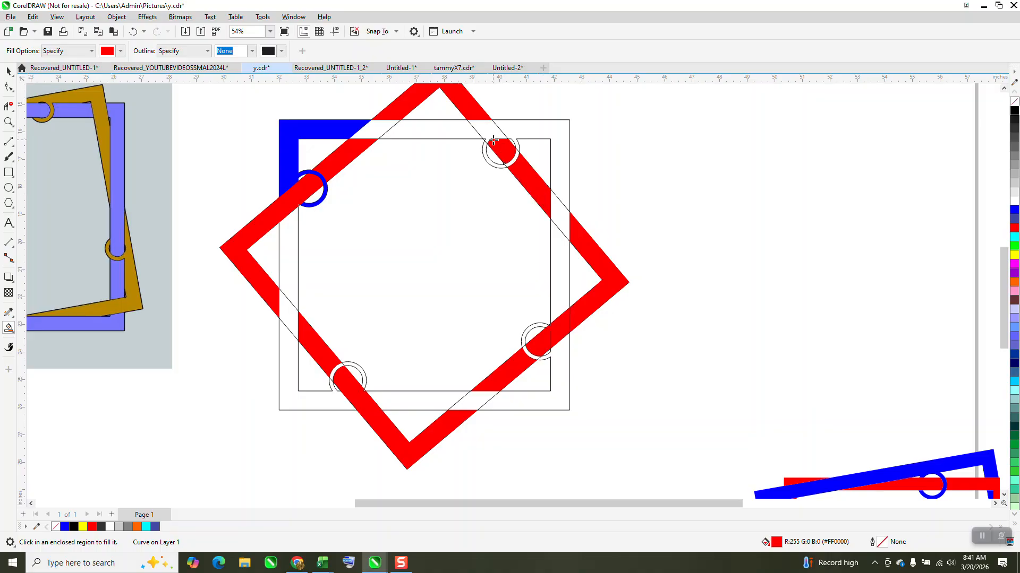
left_click(490, 136)
Step: Delete the blue-filled corner and ring pieces from the straight frame
scroll(349, 291, "down", 1)
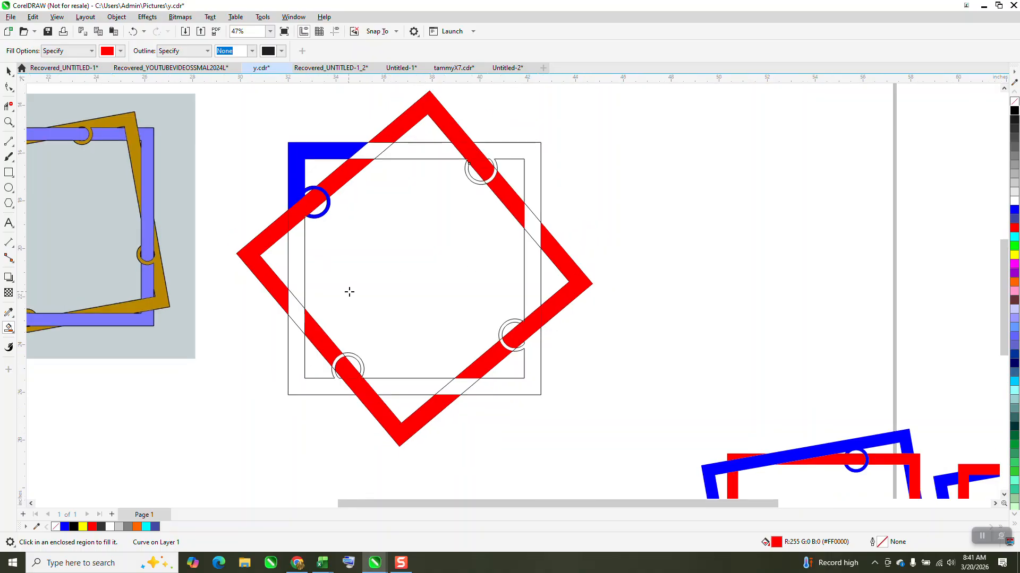
left_click(9, 70)
left_click(322, 155)
key("Delete")
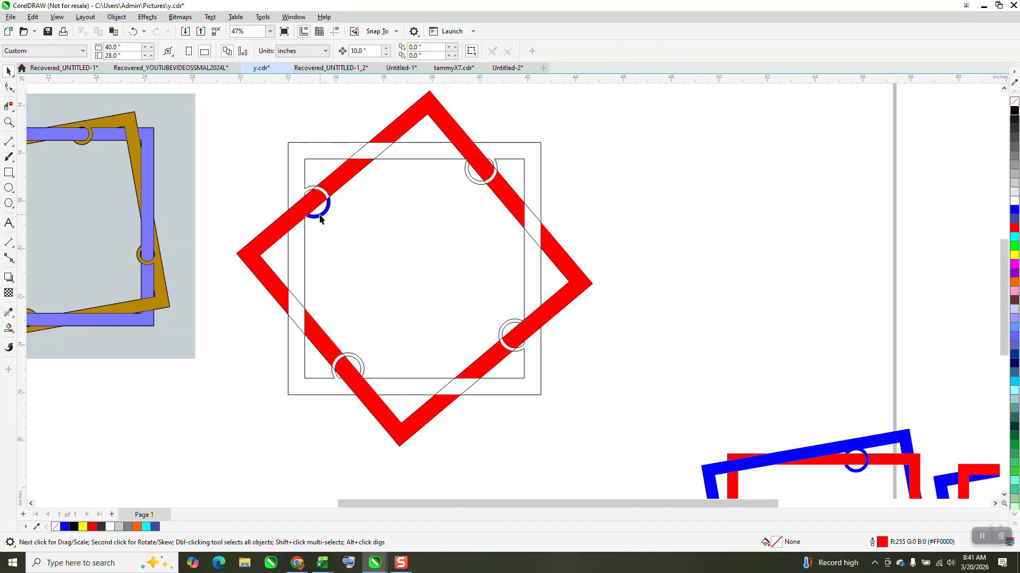
scroll(336, 208, "down", 1)
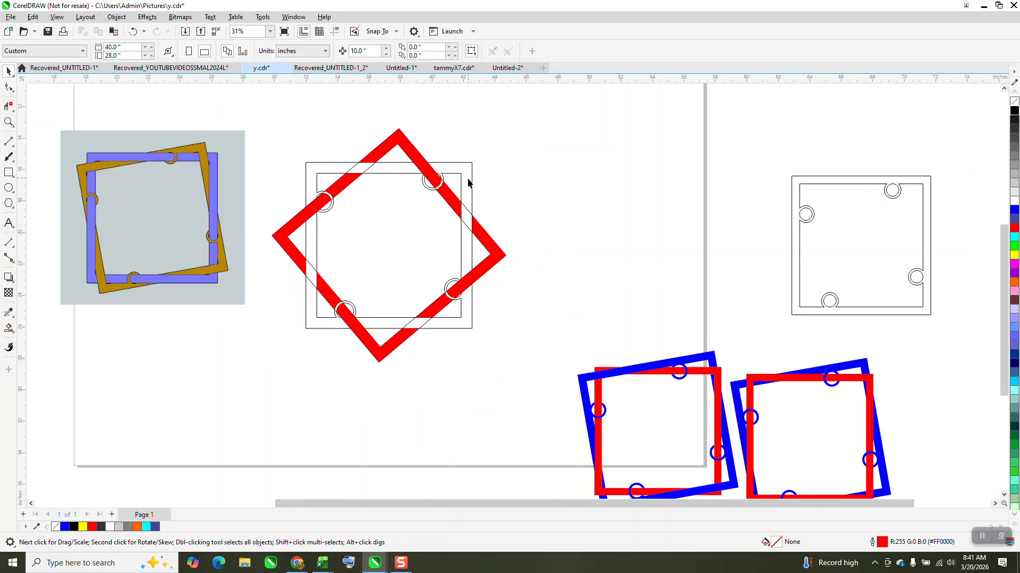
Step: Move the grouped frame outlines 20 inches right, away from the red-filled pieces
left_click(475, 184)
key("Right")
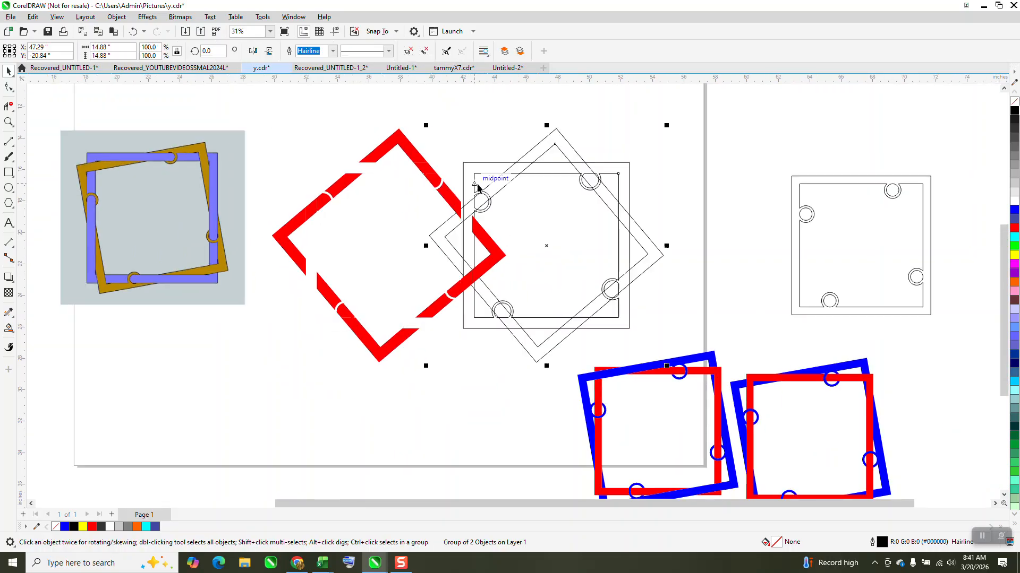
key("Right")
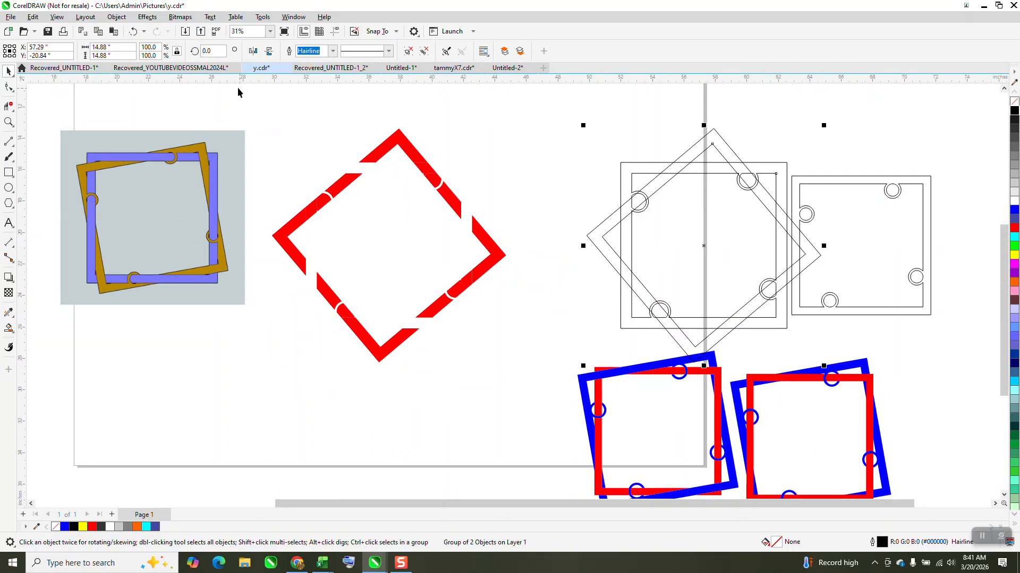
Step: Select all the red-filled pieces of the tilted frame and combine them into one curve
left_click_drag(238, 87, 552, 374)
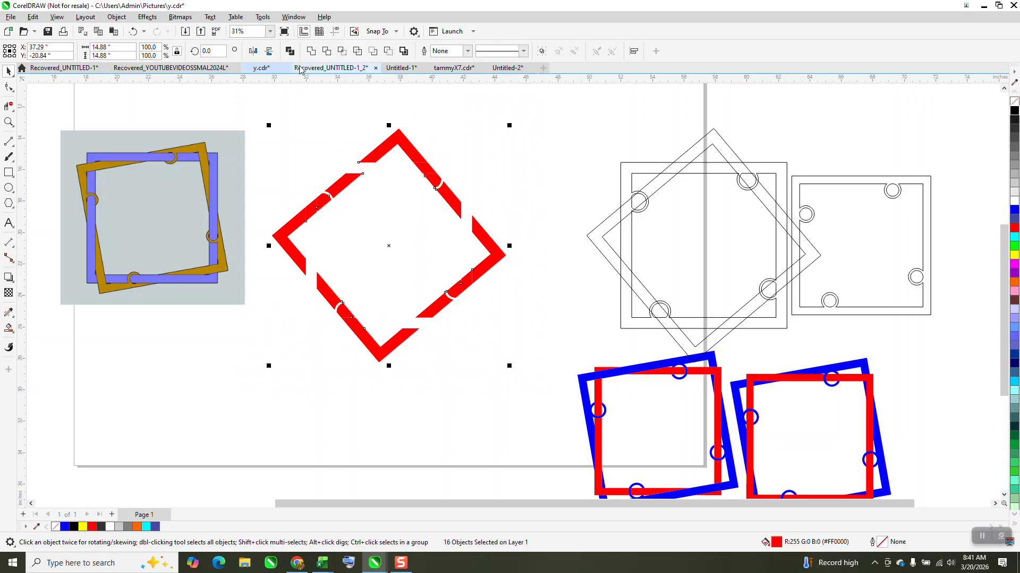
key("ctrl+l")
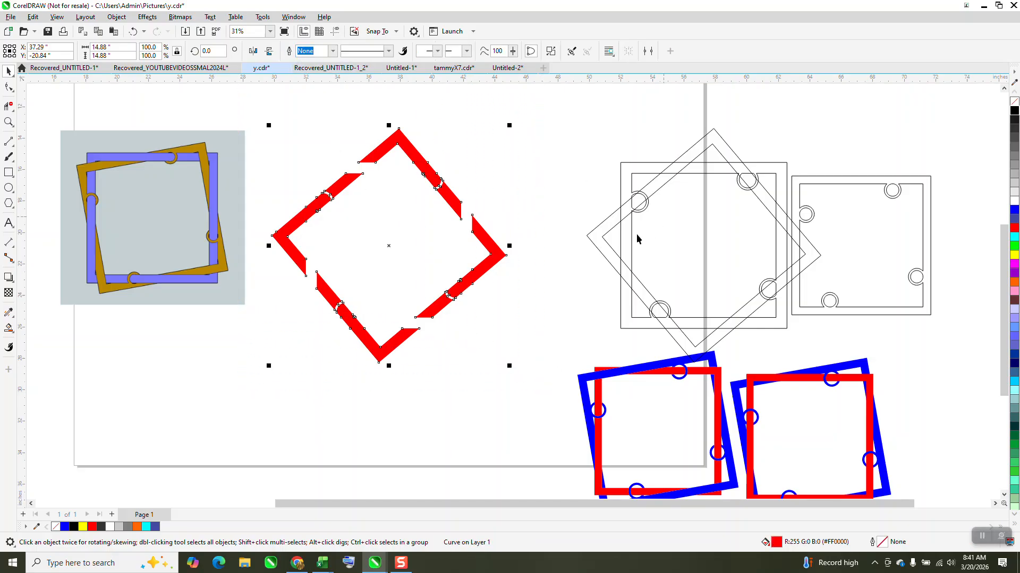
left_click(602, 269)
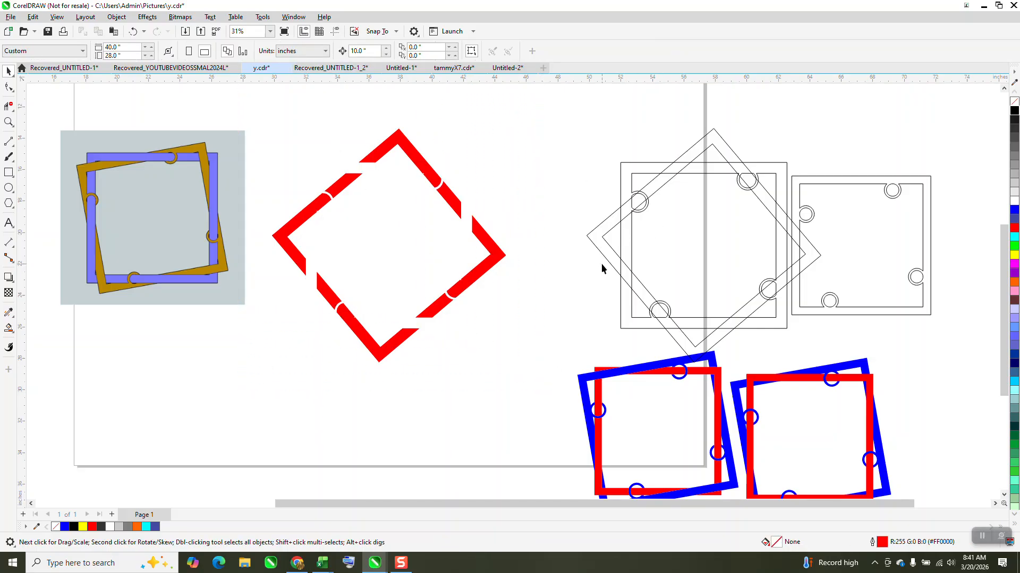
Step: Move the grouped frame outlines 20 inches left, back over the red tilted frame
left_click(631, 219)
key("shift+Left")
key("shift+Left")
key("shift+Left")
key("shift+Left")
key("shift+Left")
key("shift+Left")
key("shift+Left")
key("shift+Left")
key("shift+Left")
key("shift+Left")
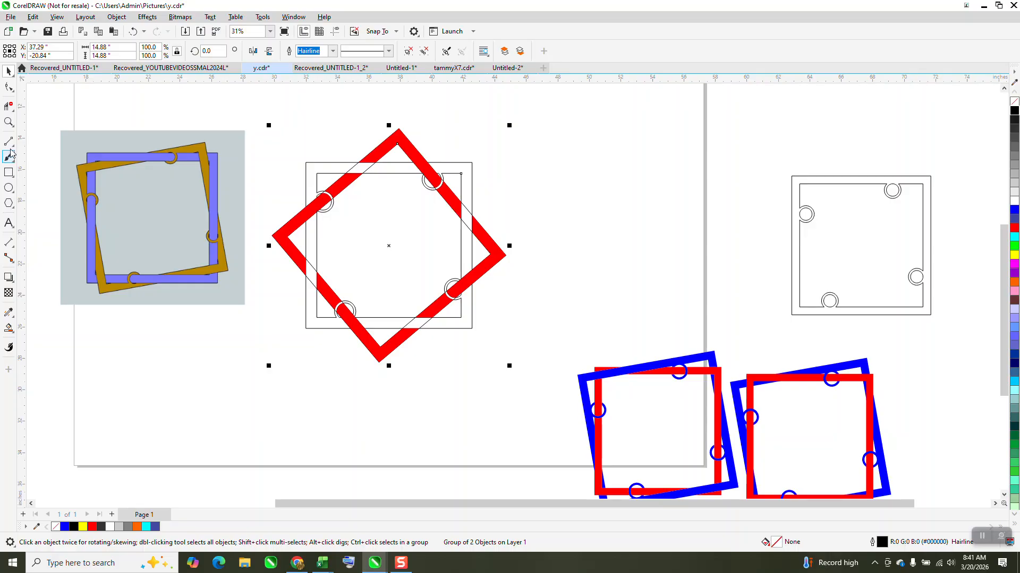
Step: Set the Smart Fill colour to blue and fill the straight frame's top bar and upper-right corner
left_click(9, 121)
left_click_drag(244, 104, 653, 400)
left_click(9, 328)
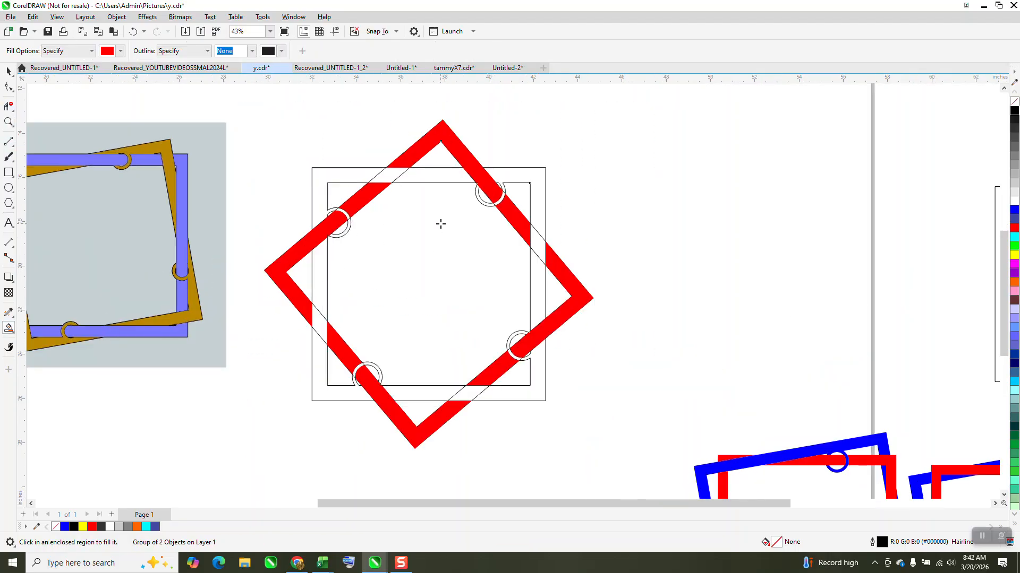
left_click(121, 51)
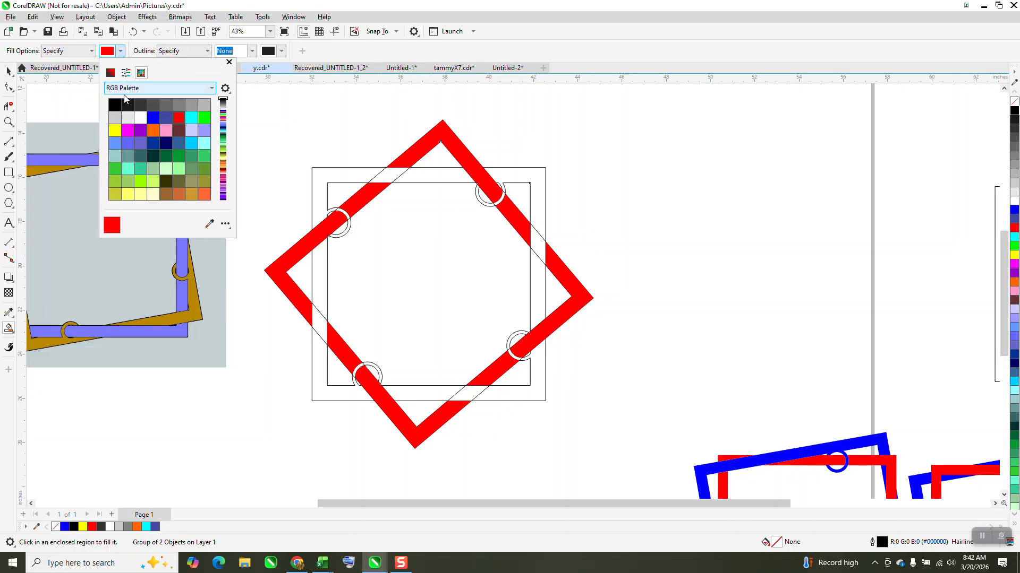
left_click(157, 117)
left_click(407, 179)
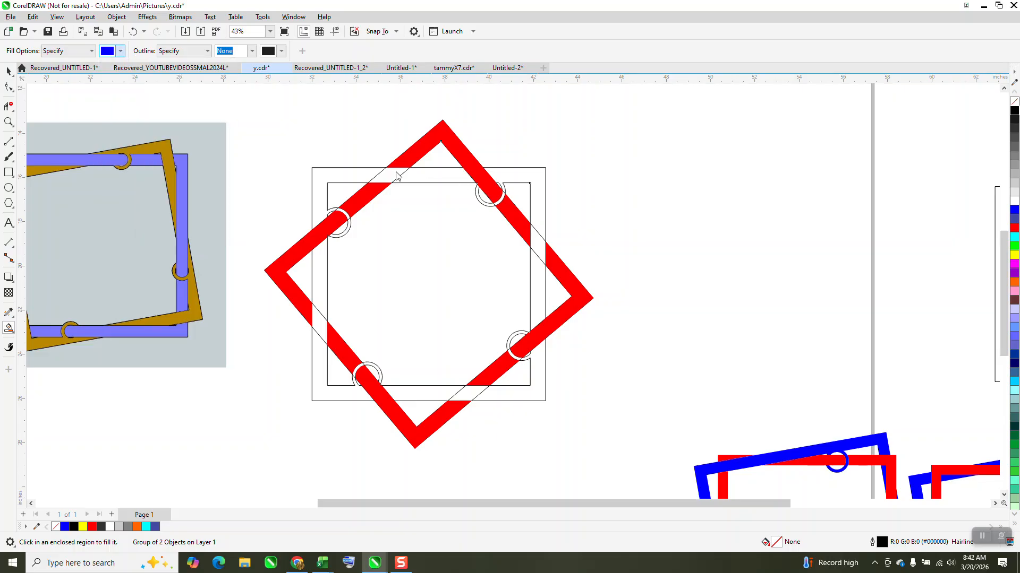
left_click(411, 176)
left_click(425, 176)
left_click(509, 176)
Step: Smart Fill the straight frame's right bar, lower-right corner and bottom bar with blue
left_click(538, 242)
left_click(541, 294)
left_click(537, 372)
left_click(462, 395)
left_click(411, 394)
Step: Smart Fill the straight frame's lower-left corner, left bar and upper-left corner with blue
left_click(320, 367)
left_click(319, 340)
left_click(319, 319)
left_click(322, 285)
left_click(324, 203)
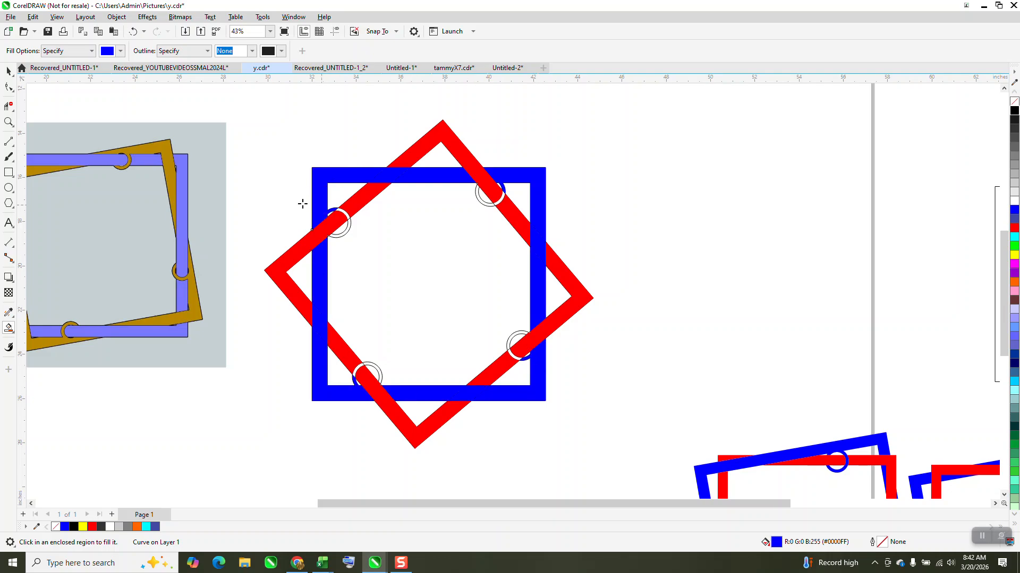
Step: Smart Fill the unfilled parts of the upper-left, upper-right and lower-right rings with blue
left_click(9, 122)
left_click_drag(273, 132, 712, 446)
left_click(9, 328)
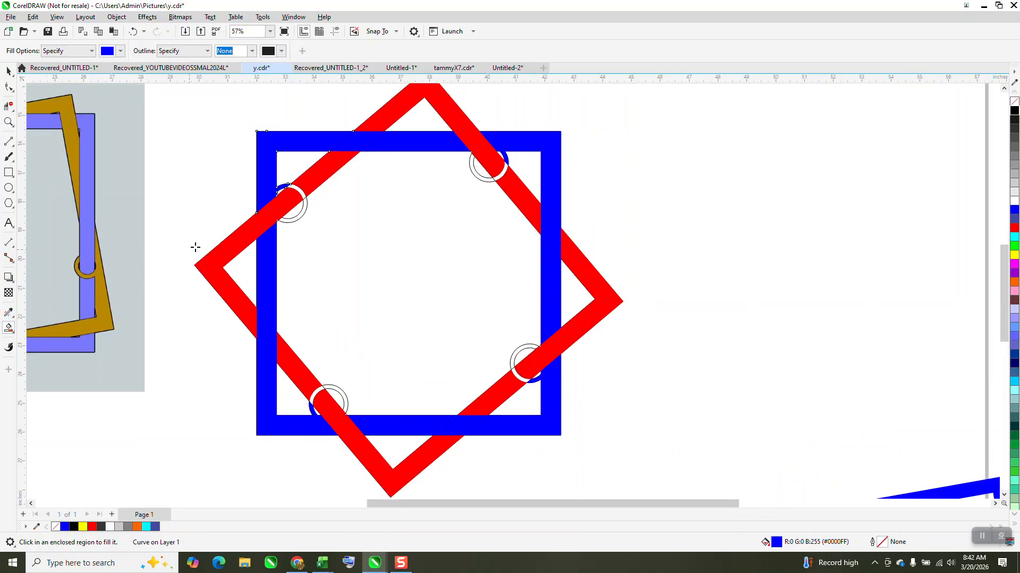
left_click(301, 193)
left_click(302, 210)
left_click(486, 179)
left_click(504, 181)
left_click(521, 376)
left_click(518, 350)
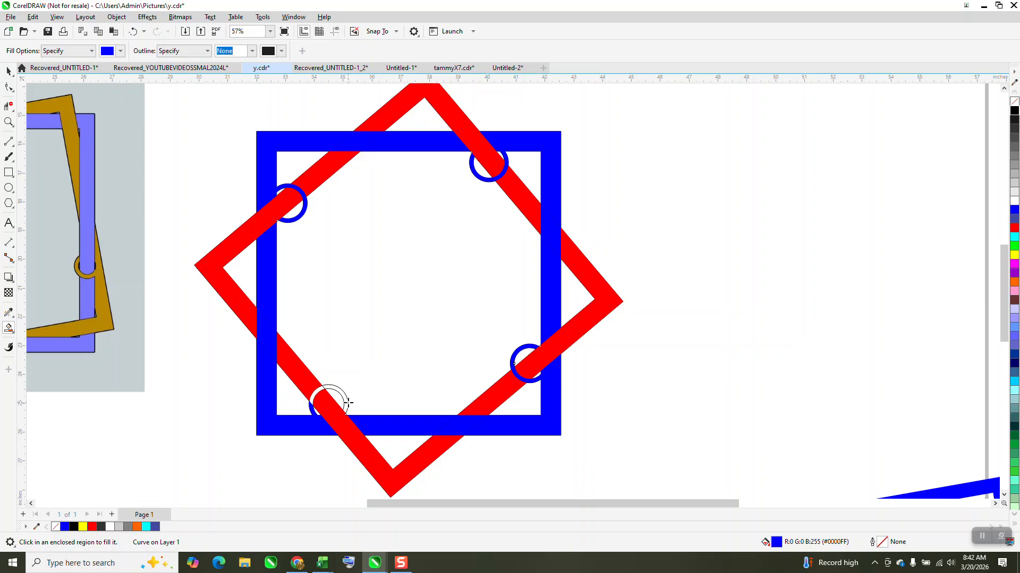
Step: Smart Fill the unfilled parts of the lower-left ring with blue, undoing the first fill and redoing it
left_click(344, 403)
left_click(132, 31)
left_click(341, 394)
left_click(318, 392)
scroll(315, 349, "down", 1)
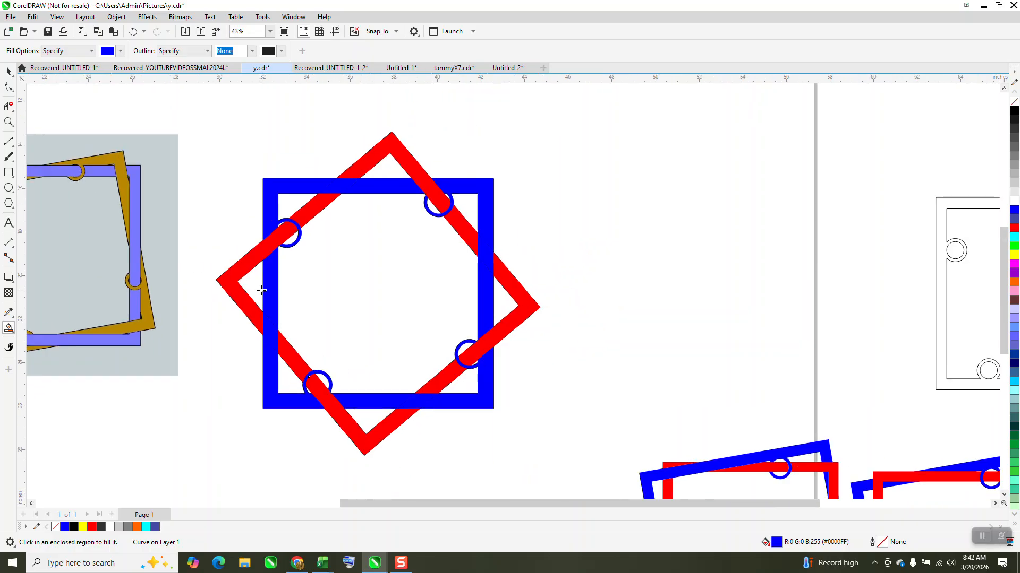
Step: Try moving the blue upper-right corner piece 10 inches right, and undo the move
key("space")
key("space")
left_click(489, 196)
key("Right")
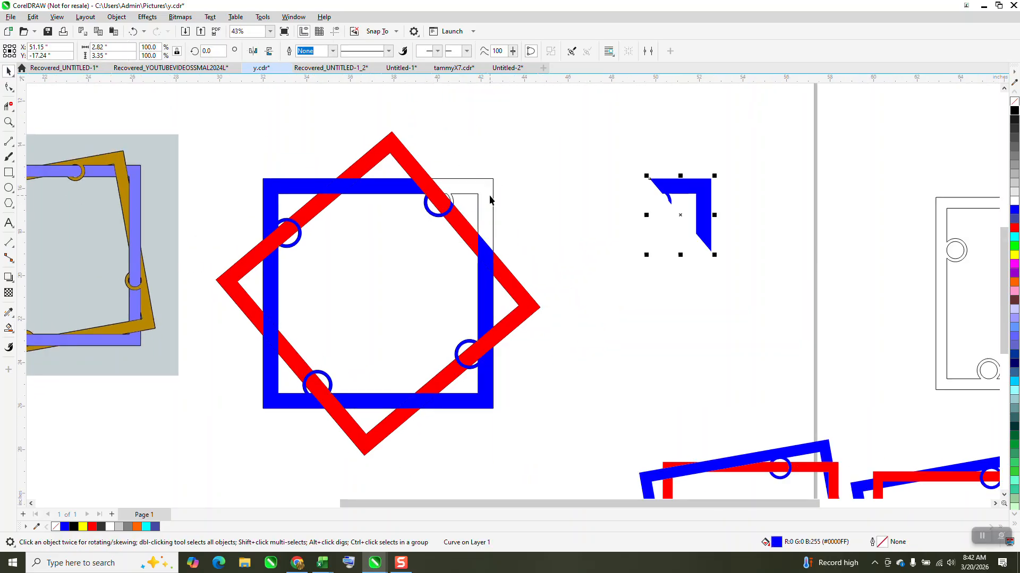
key("ctrl+z")
Step: Move the combined red frame 30 inches right, away from the blue frame
left_click(408, 157)
key("Right")
key("Right")
key("Right")
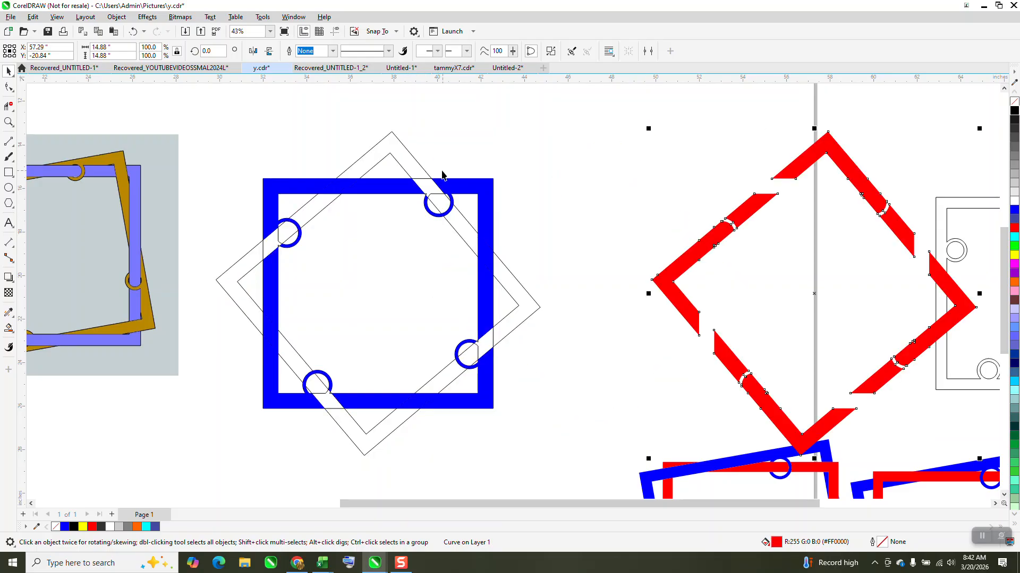
Step: Delete the grouped frame outlines around the blue frame and select all the blue pieces
scroll(420, 164, "down", 1)
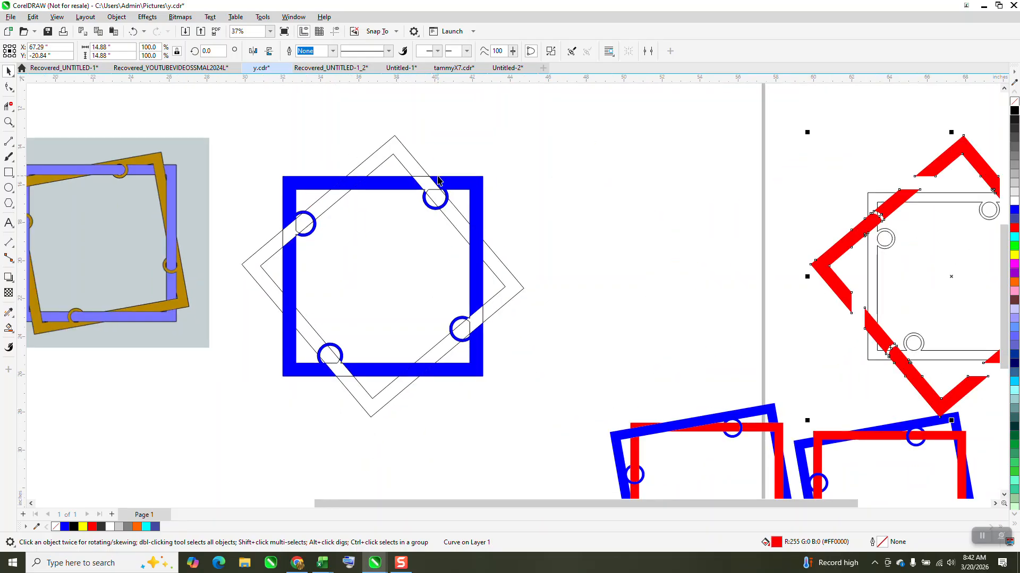
left_click(410, 157)
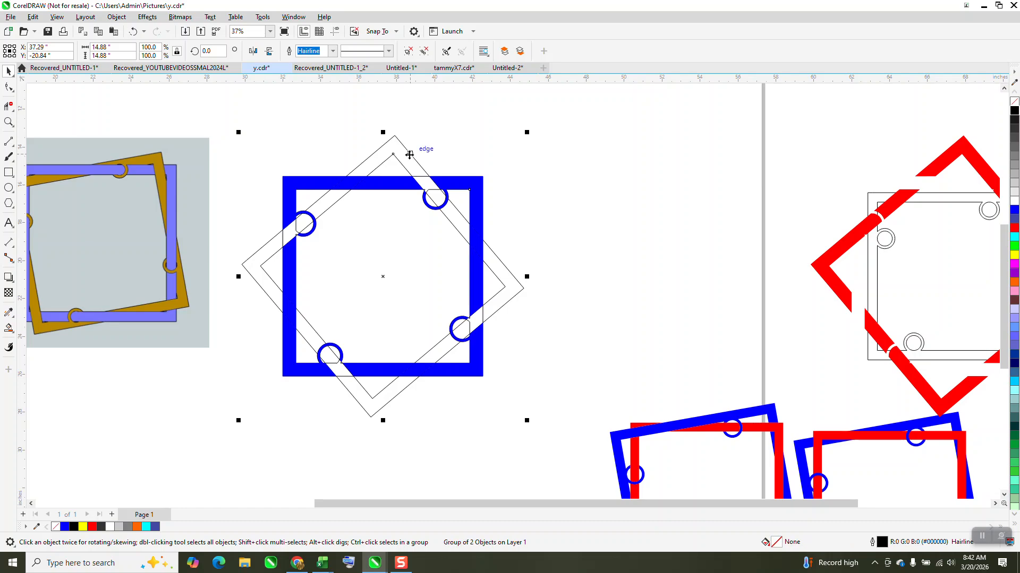
key("Delete")
left_click_drag(256, 126, 538, 435)
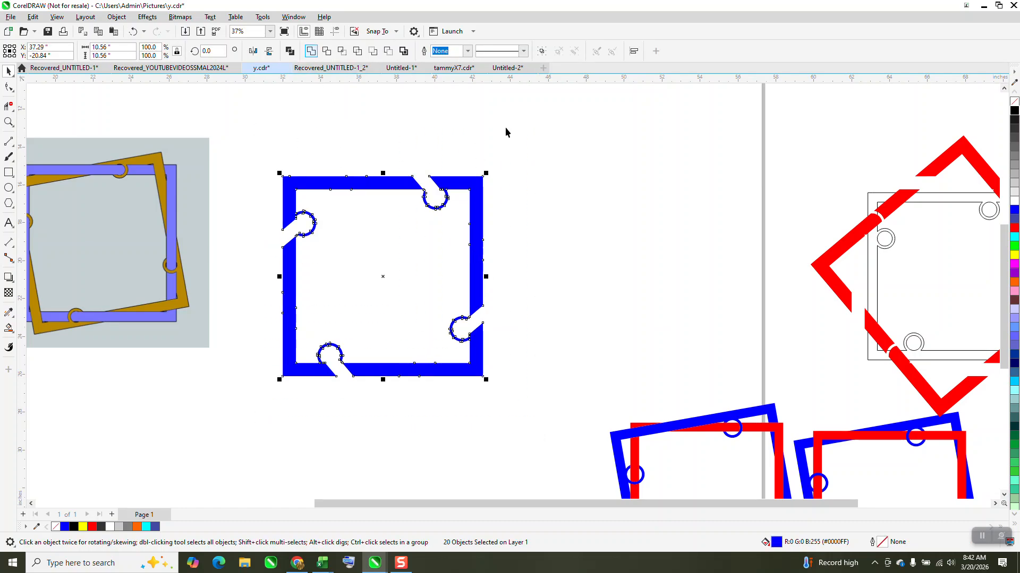
Step: Move the red frame 30 inches left so it interlocks with the blue frame again
left_click(826, 280)
key("p")
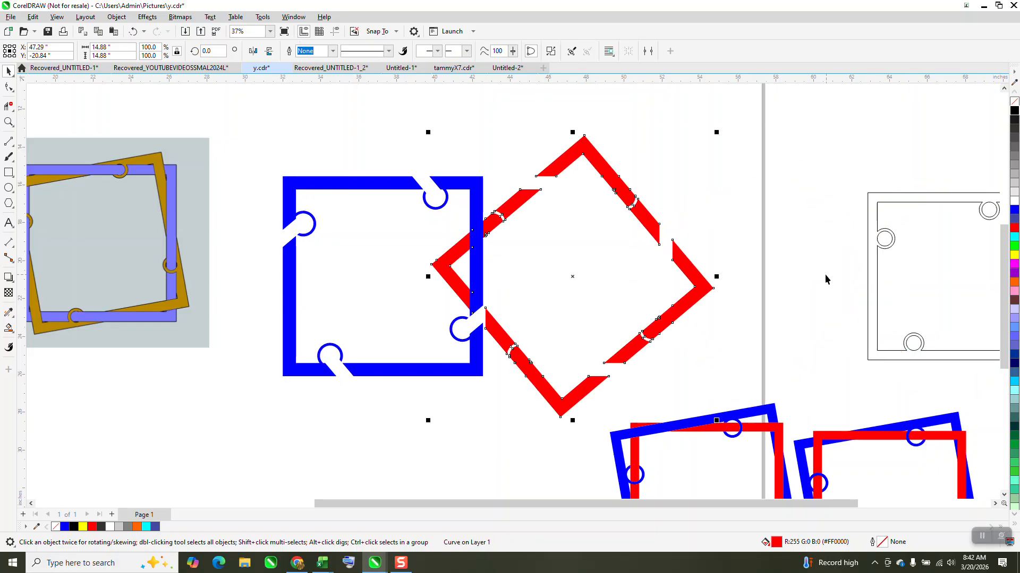
left_click(683, 281)
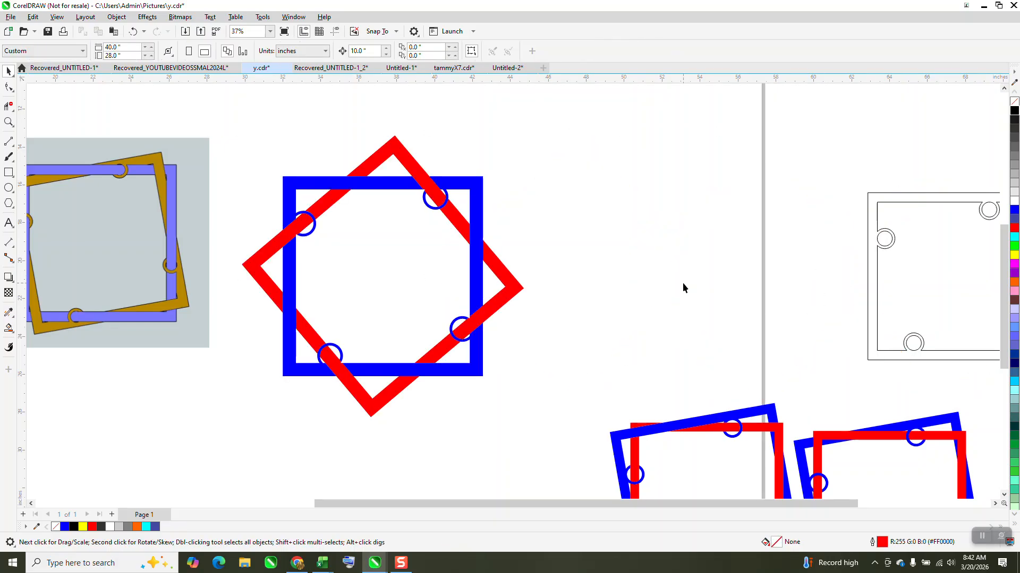
Step: Move the reference image closer to the frames and cover the frames with a black-filled rectangle about 18.1 by 16.2 inches
left_click_drag(158, 229, 181, 248)
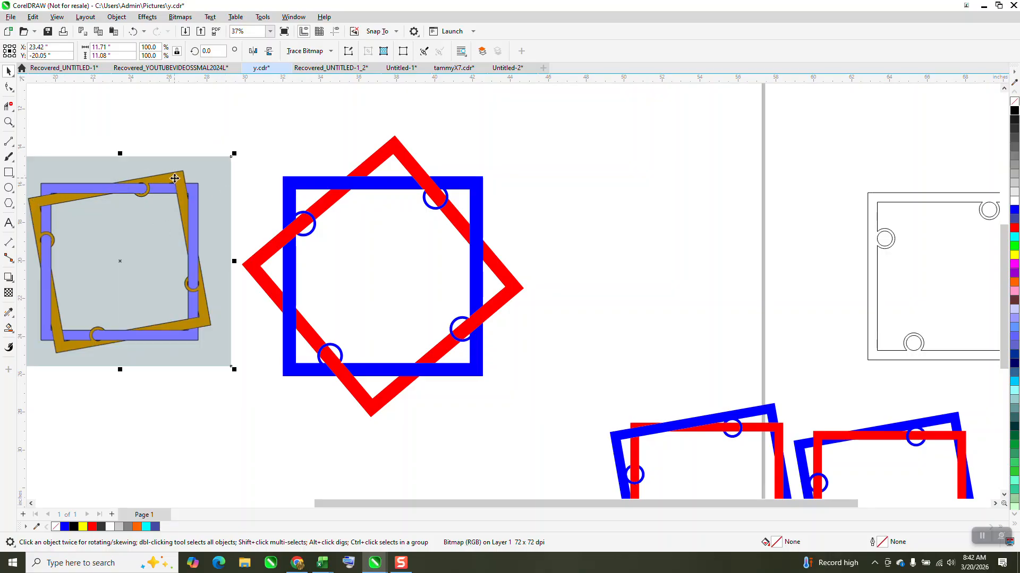
left_click(13, 174)
left_click_drag(252, 123, 586, 432)
left_click_drag(246, 274, 232, 276)
left_click(1014, 110)
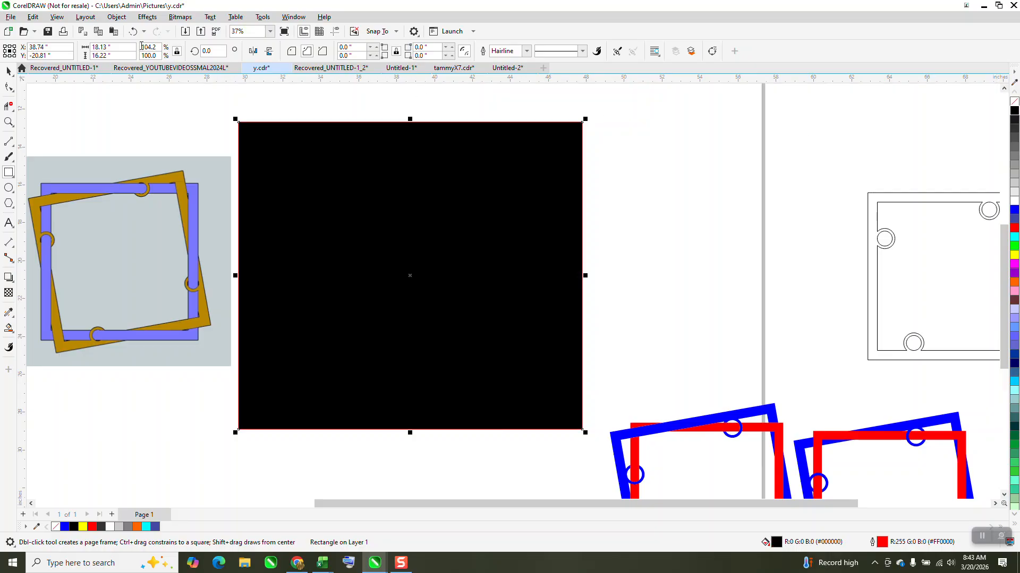
Step: Send the black rectangle to the back of the page, behind the interlocked frames
left_click(117, 17)
mouse_move(141, 187)
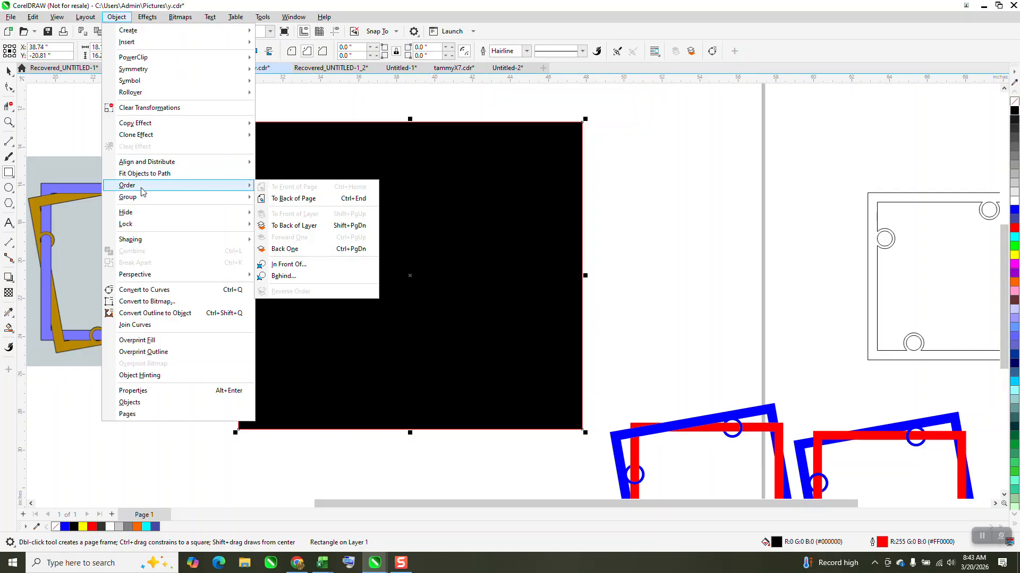
left_click(331, 201)
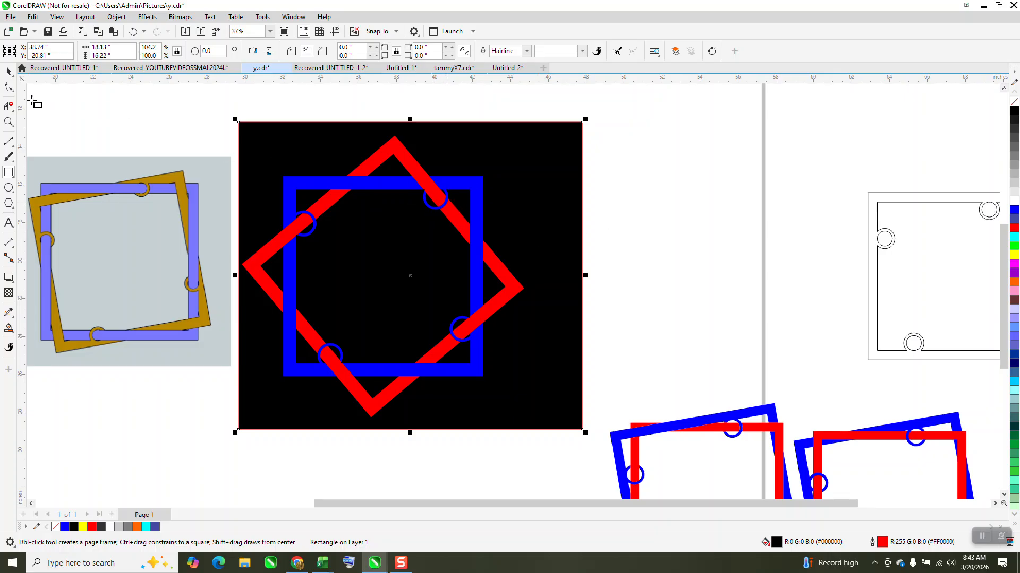
Step: Examine the interlocked frames against the black background, including the crossing beside the lower-right ring up close
left_click(8, 122)
left_click_drag(244, 152, 694, 442)
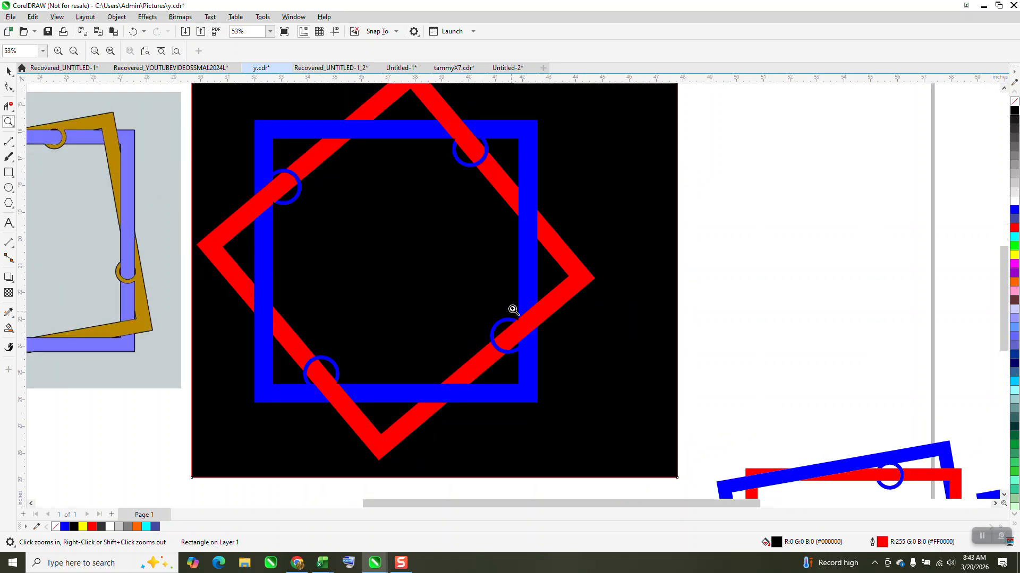
left_click_drag(516, 305, 540, 329)
scroll(342, 326, "down", 1)
scroll(386, 291, "down", 3)
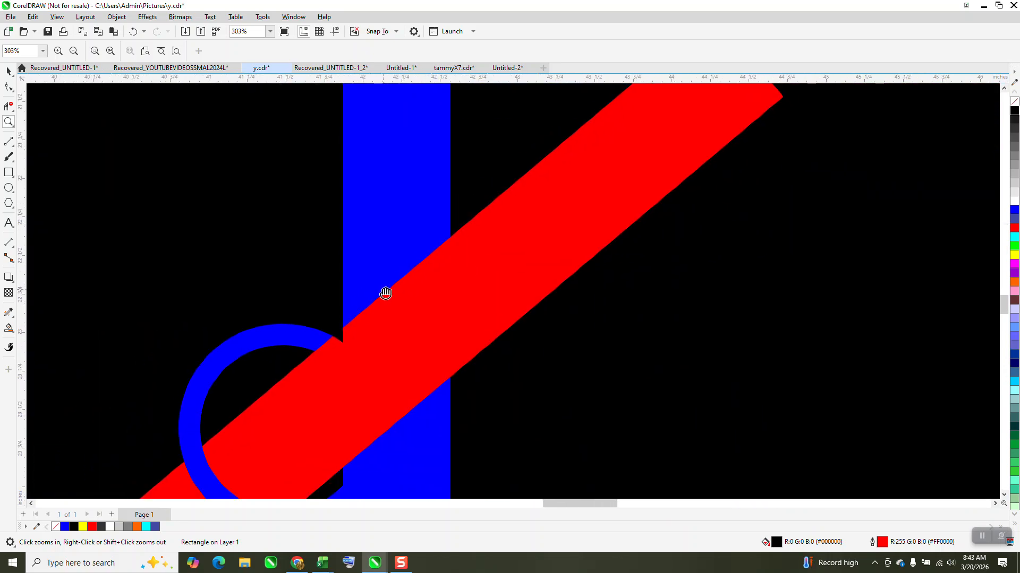
scroll(396, 289, "down", 4)
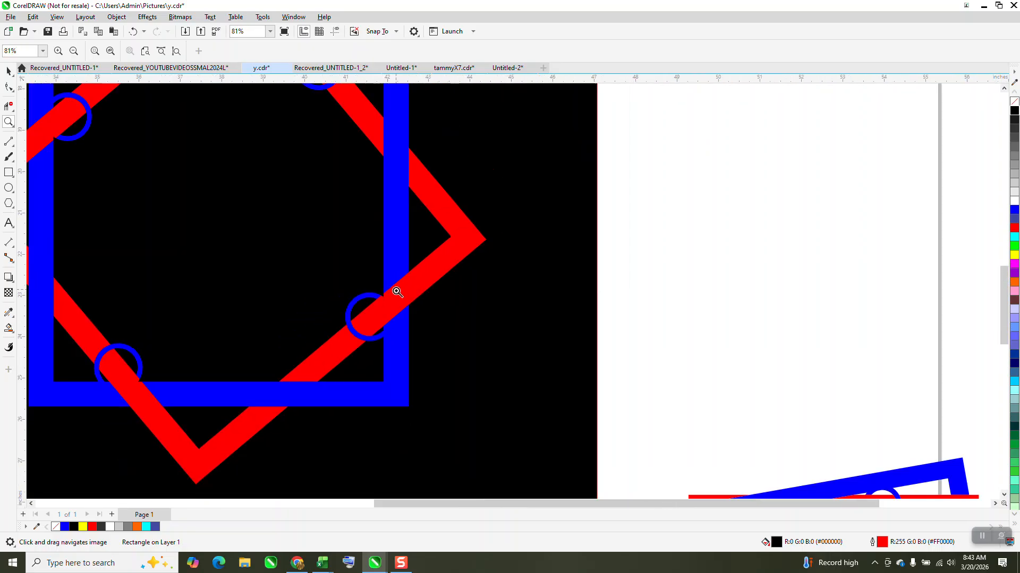
scroll(628, 285, "down", 1)
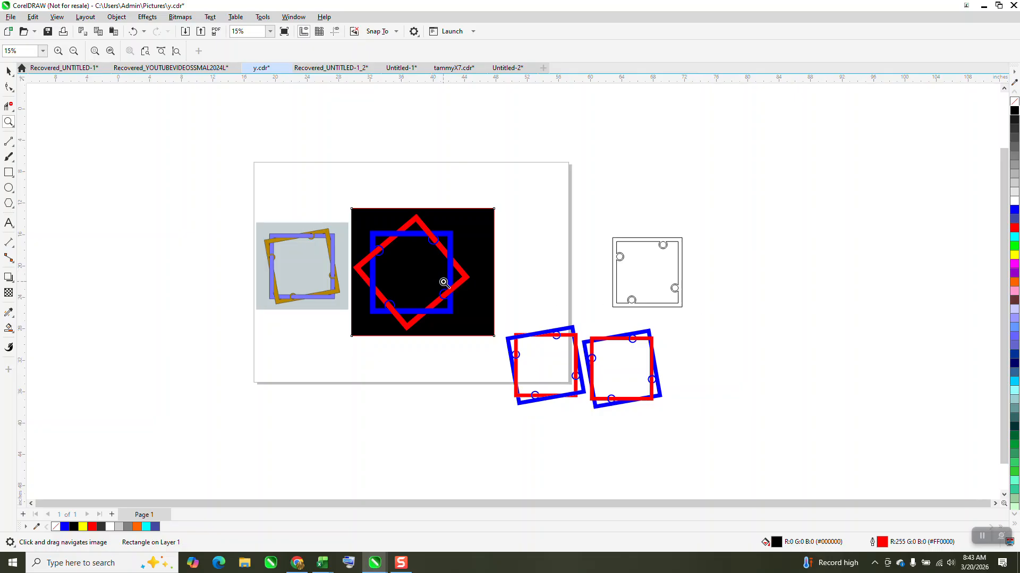
left_click_drag(352, 212, 539, 356)
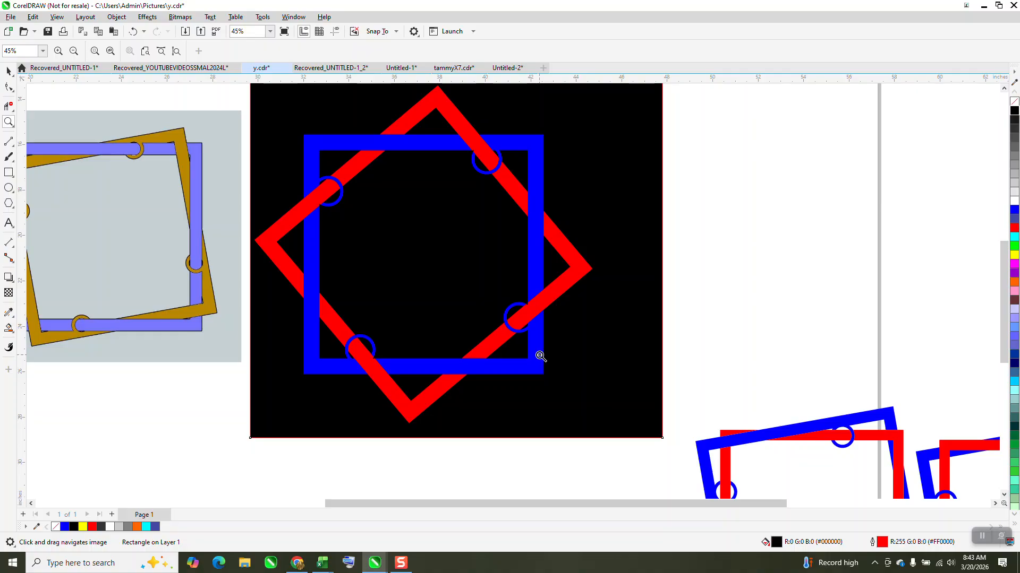